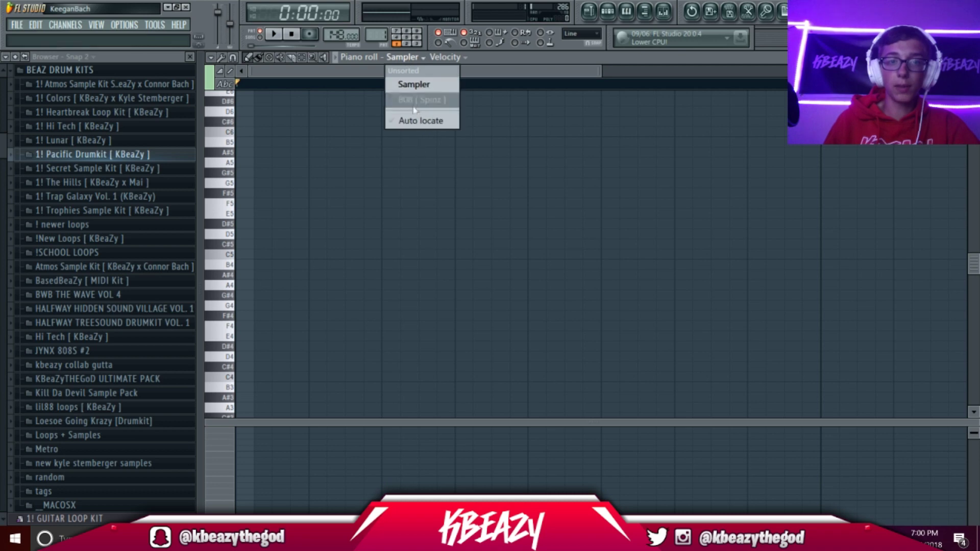
# - Lay out a bar of short C5 notes with one G#5 accent in the 808 [ Spinz ] piano roll and duplicate it into bar 2
pyautogui.click(344, 253)
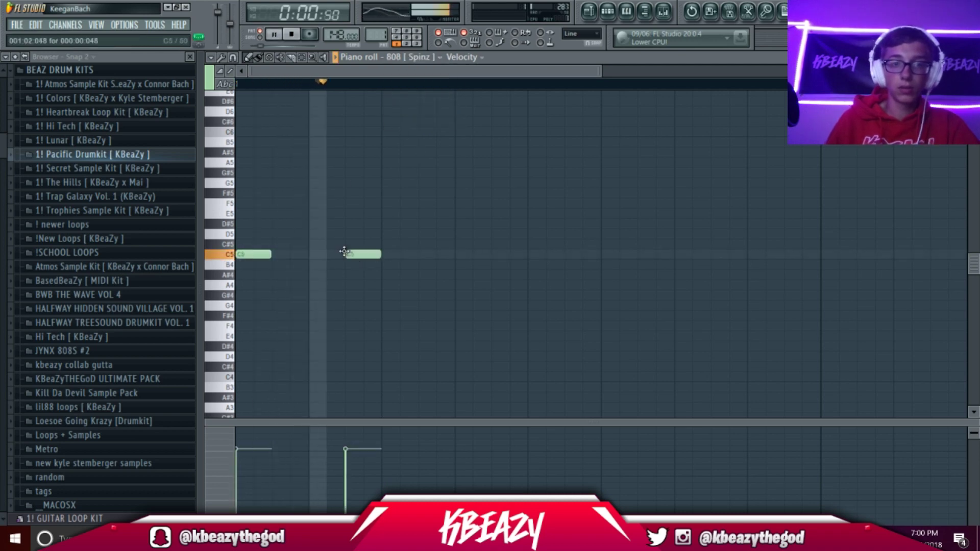
pyautogui.click(457, 254)
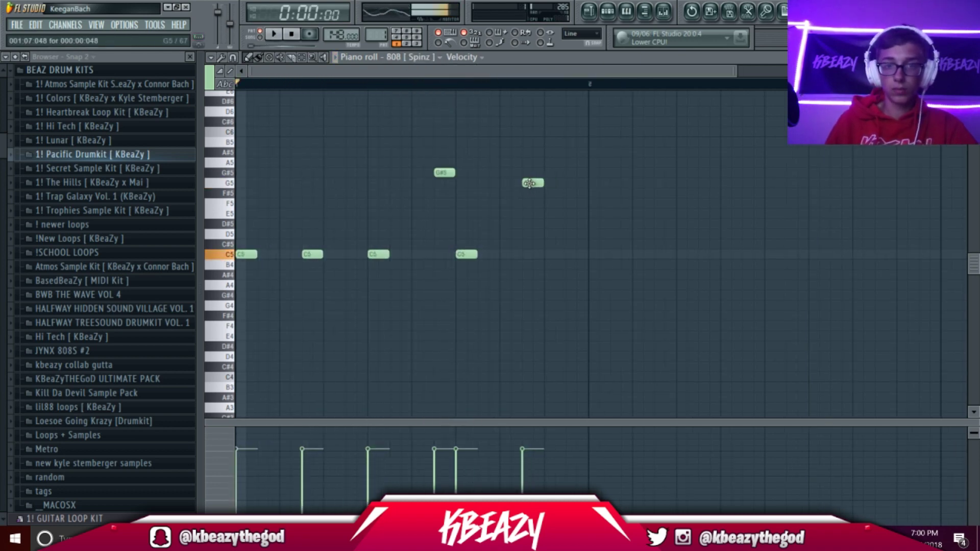
pyautogui.press('space')
pyautogui.moveTo(529, 183); pyautogui.dragTo(600, 255)
pyautogui.hotkey('ctrl', 'b')
pyautogui.hotkey('ctrl', 'd')
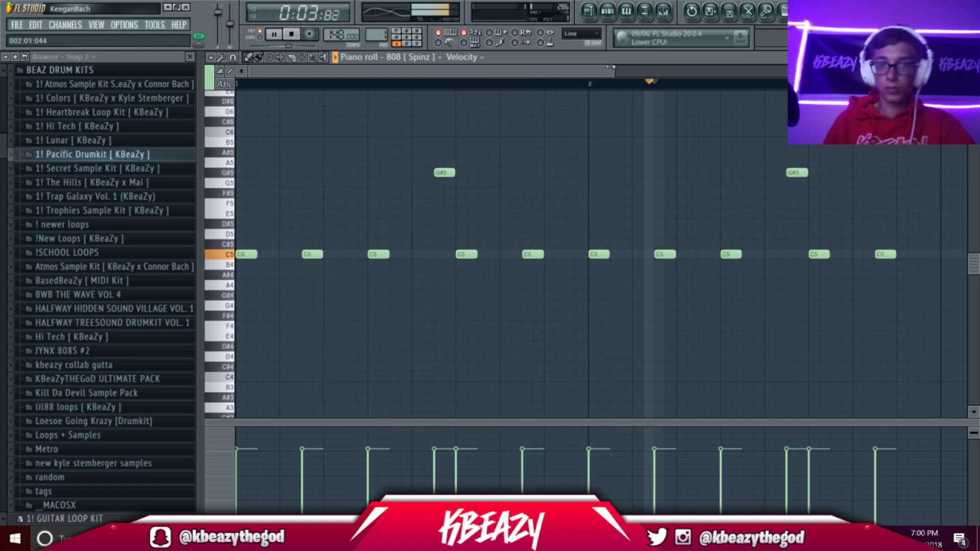
# - Vary bar 2 of the 808 with a G5 note, two half-length C5 notes just before it, and a closing F5 note
pyautogui.moveTo(612, 70); pyautogui.dragTo(774, 69)
pyautogui.press('space')
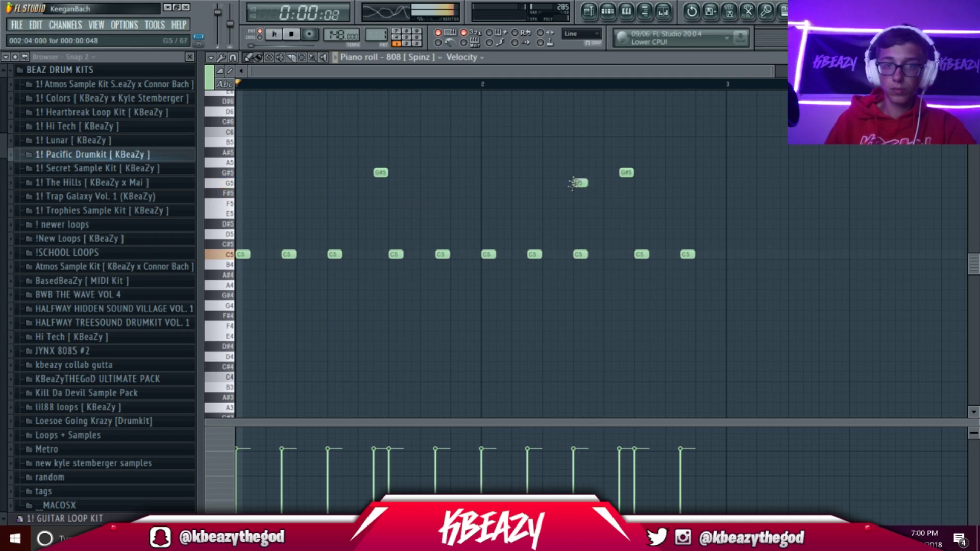
pyautogui.press('space')
pyautogui.moveTo(581, 254); pyautogui.dragTo(560, 256)
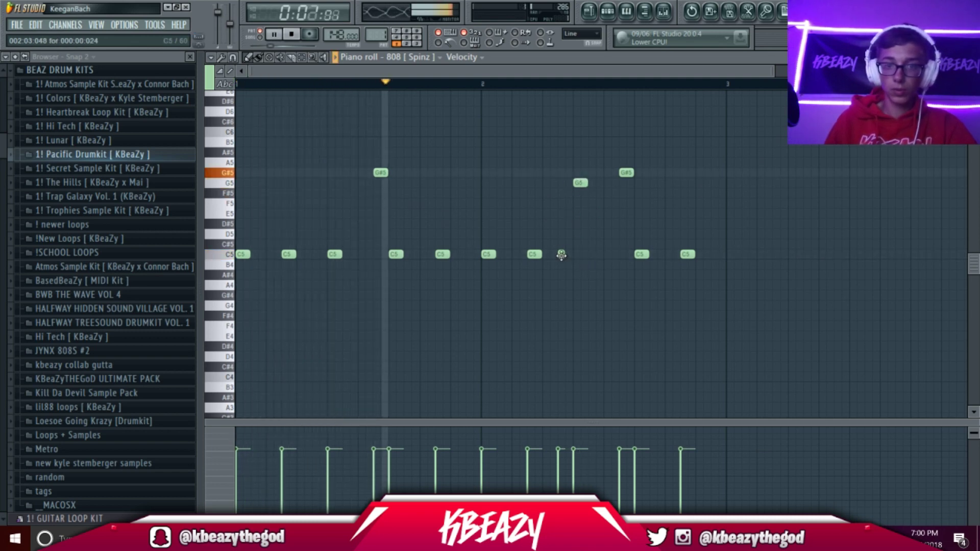
pyautogui.click(567, 254)
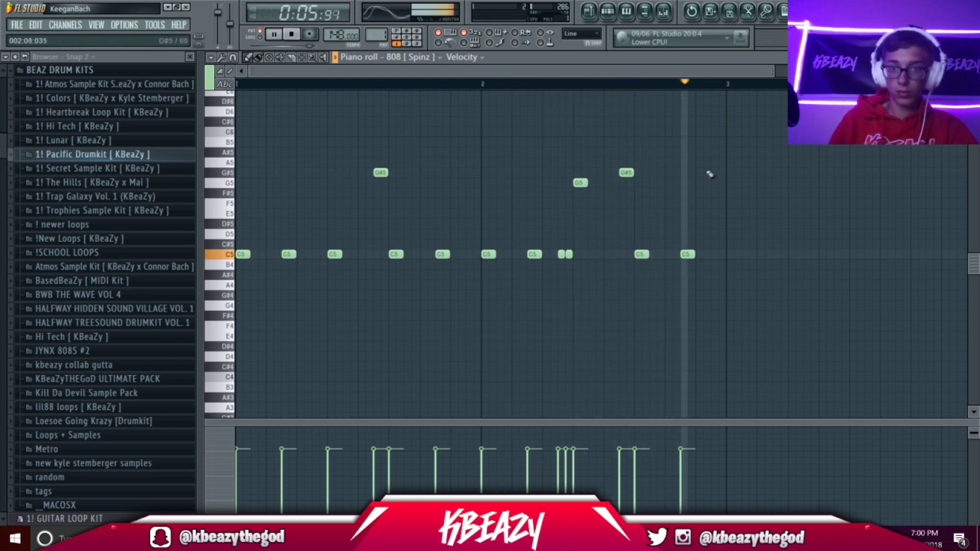
pyautogui.press('space')
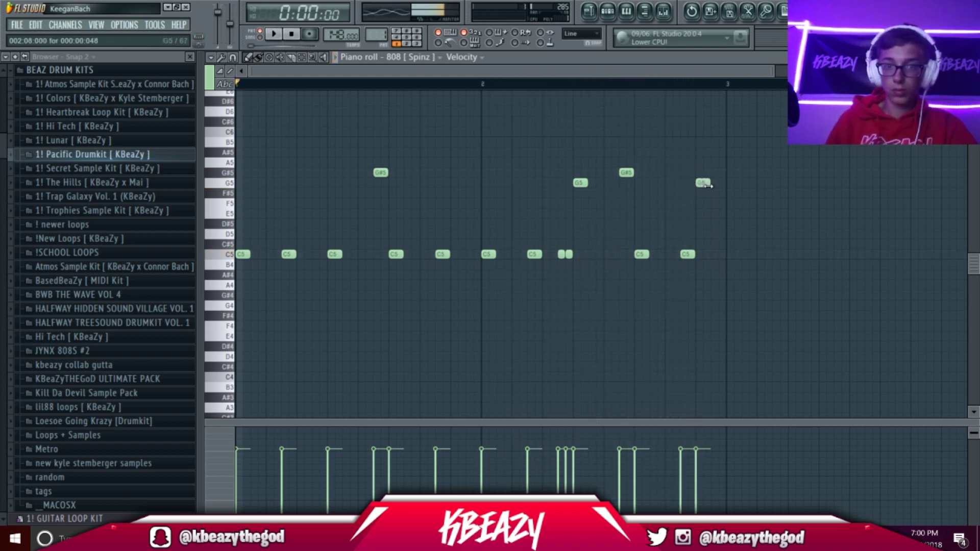
pyautogui.press('space')
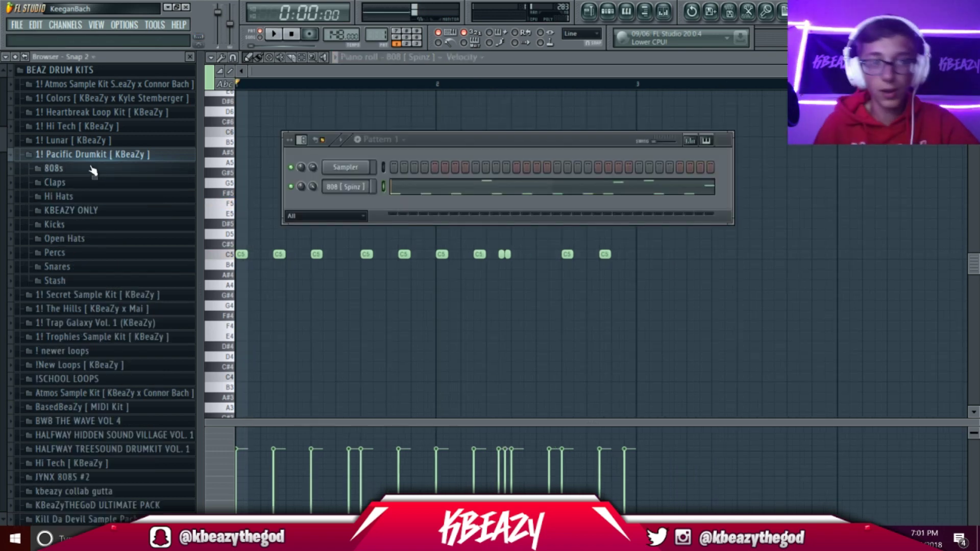
# - Clone the 808 [ Spinz ] channel and open the clone's sample in the Edison audio editor
pyautogui.click(86, 157)
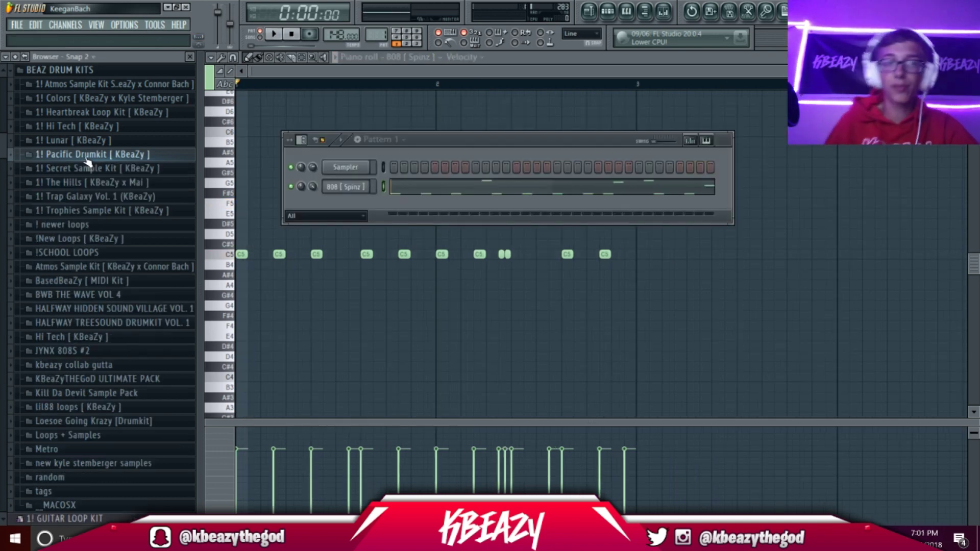
pyautogui.rightClick(343, 189)
pyautogui.click(396, 385)
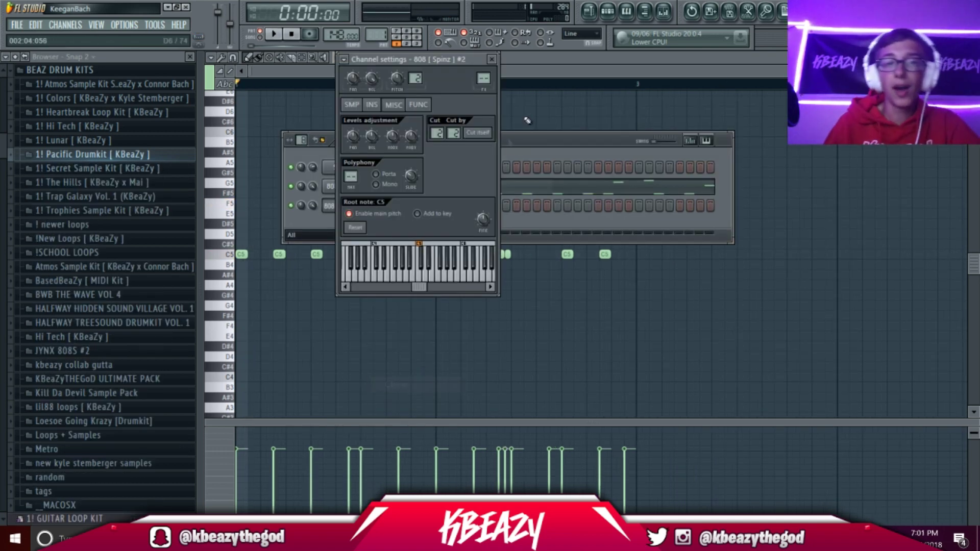
pyautogui.click(352, 105)
pyautogui.rightClick(381, 380)
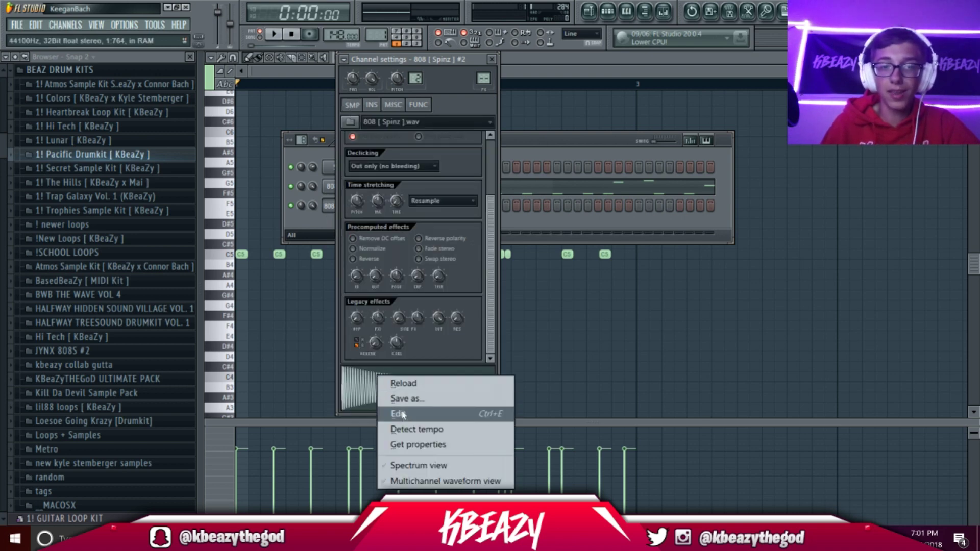
pyautogui.click(388, 412)
# - Send the first 0:127 of the 808 waveform to a new KICK channel and raise its time-stretching pitch
pyautogui.moveTo(354, 323); pyautogui.dragTo(282, 327)
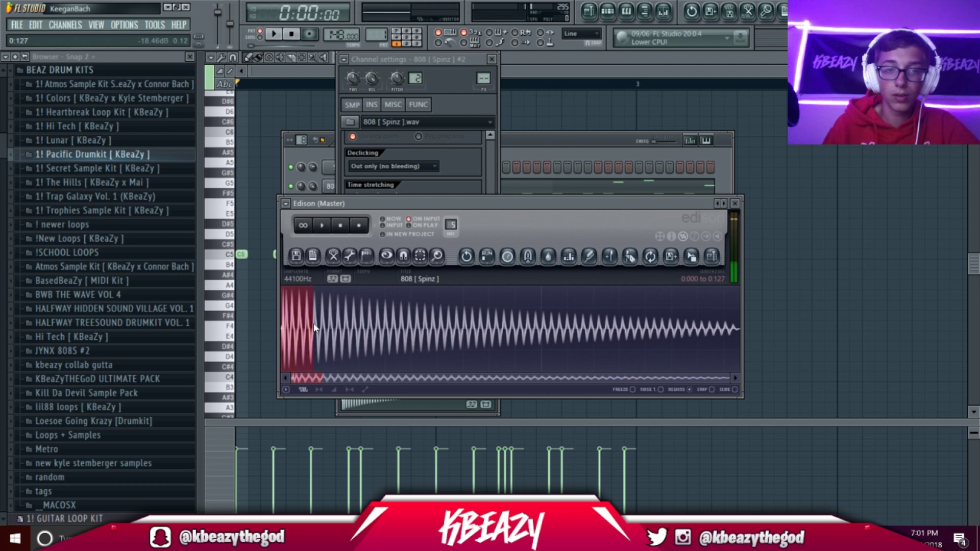
pyautogui.click(715, 257)
pyautogui.click(346, 231)
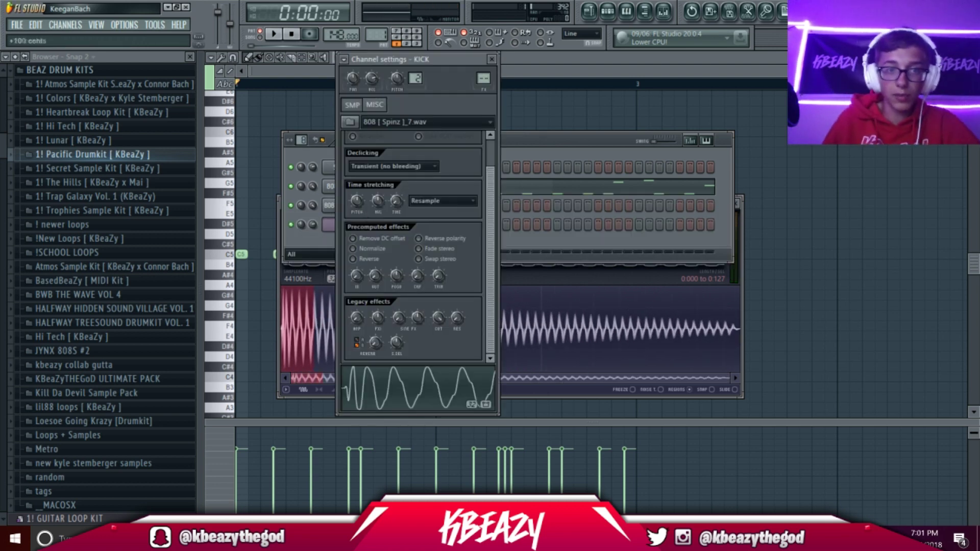
pyautogui.moveTo(359, 208); pyautogui.dragTo(360, 153)
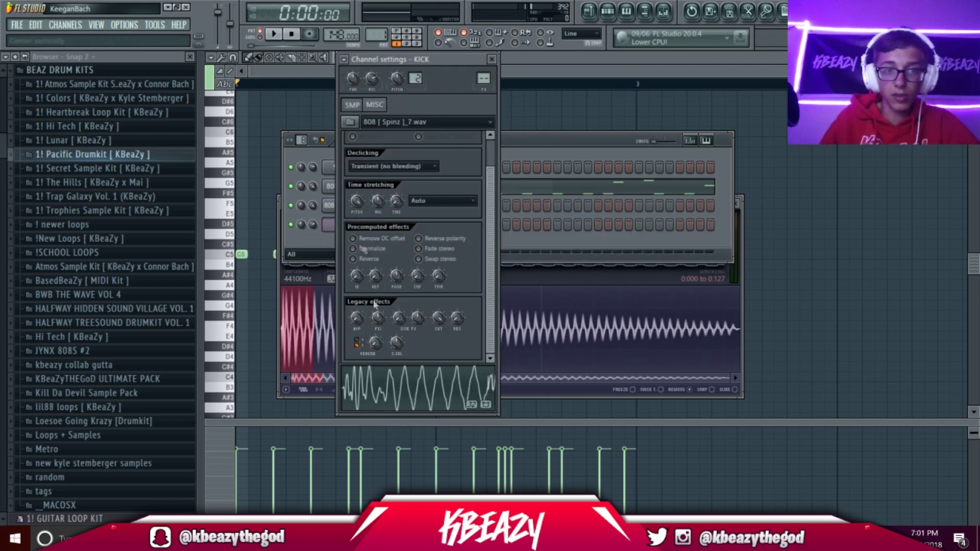
# - Cut the kick sample down to its first 0:066 in Edison, send it back to a channel and raise its time-stretching pitch
pyautogui.rightClick(391, 396)
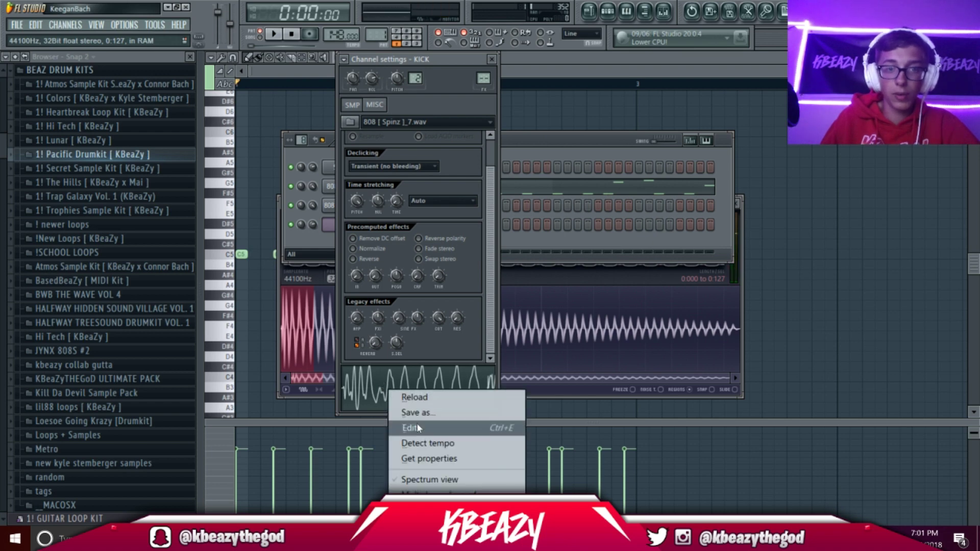
pyautogui.click(411, 428)
pyautogui.click(393, 408)
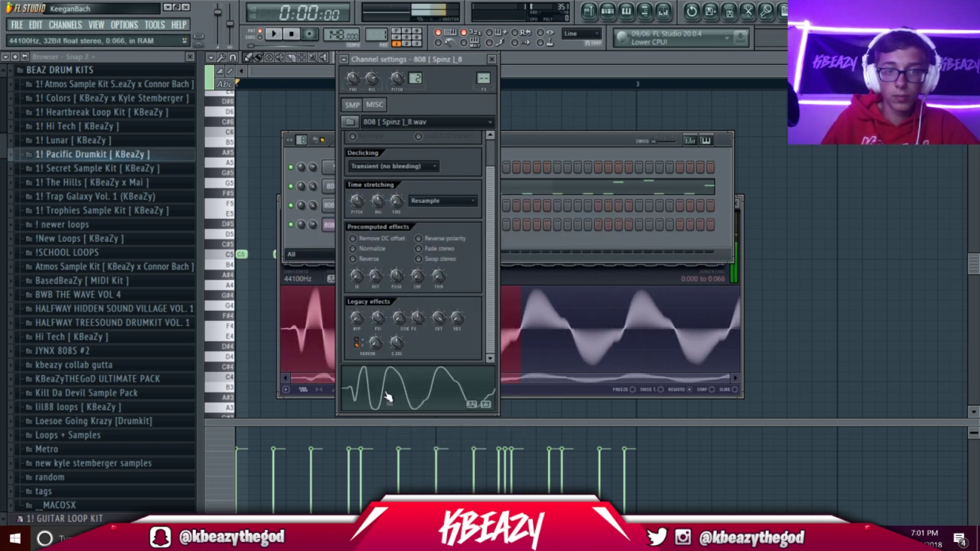
pyautogui.click(386, 386)
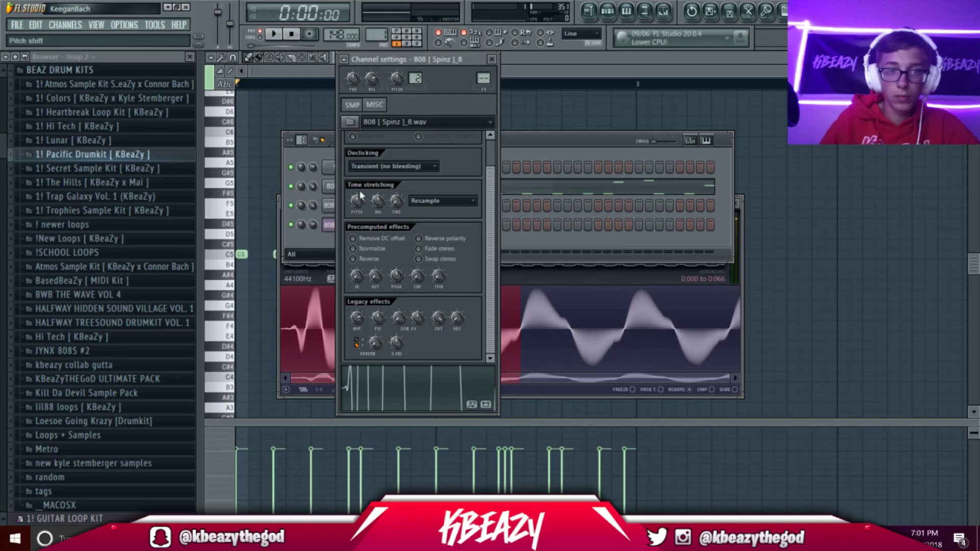
pyautogui.moveTo(356, 201); pyautogui.dragTo(357, 176)
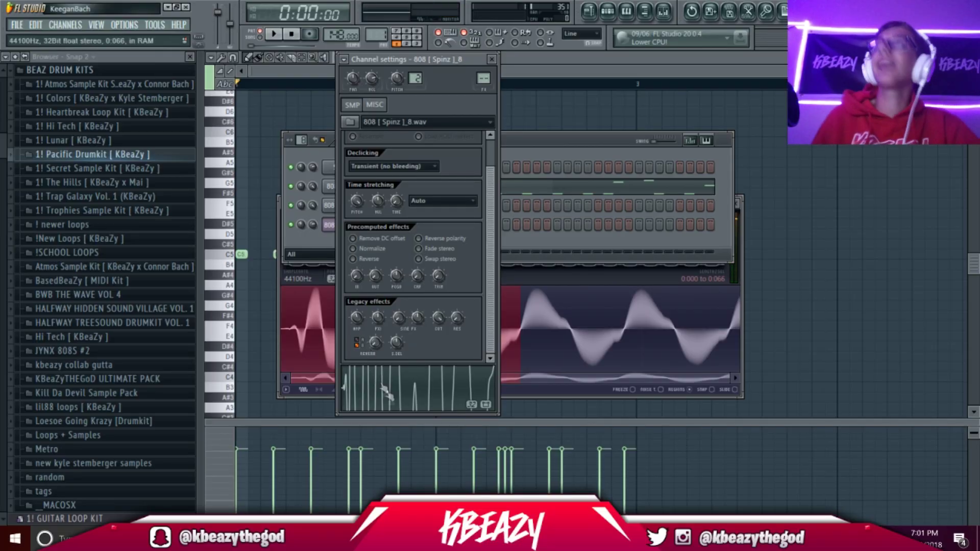
# - Rename the shortened sample's channel as KICK
pyautogui.press('F2')
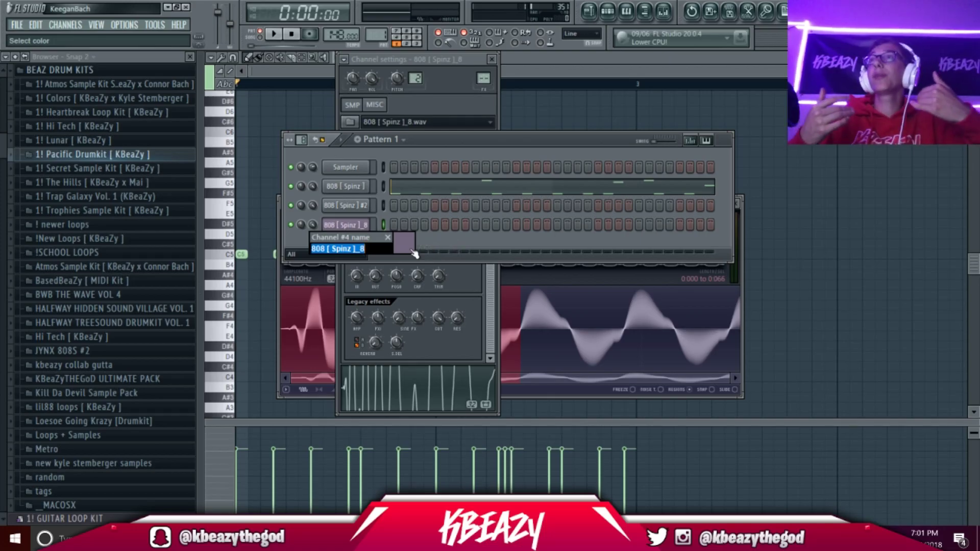
pyautogui.write('KICK')
pyautogui.press('Return')
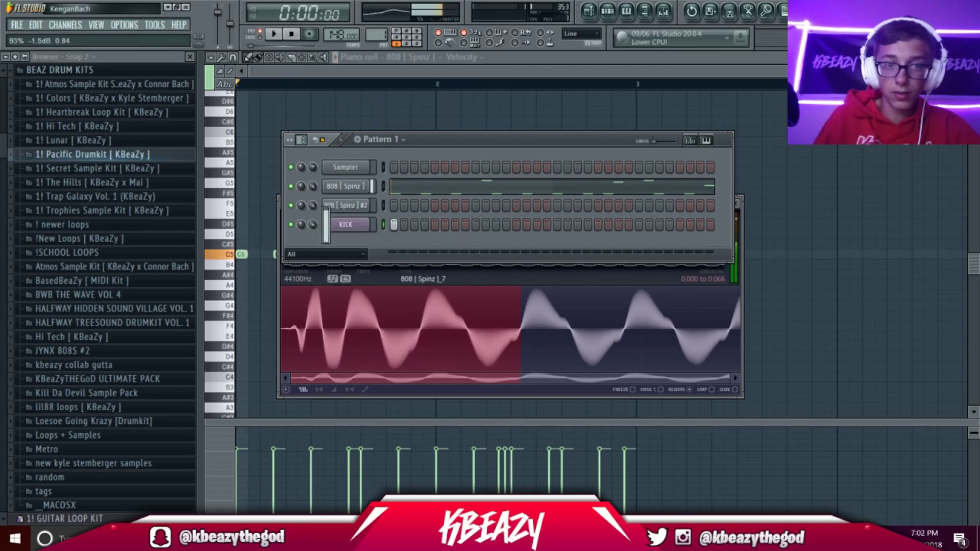
# - Program the KICK channel with hits on steps 1, 7, 11 and 21 while the pattern plays
pyautogui.press('space')
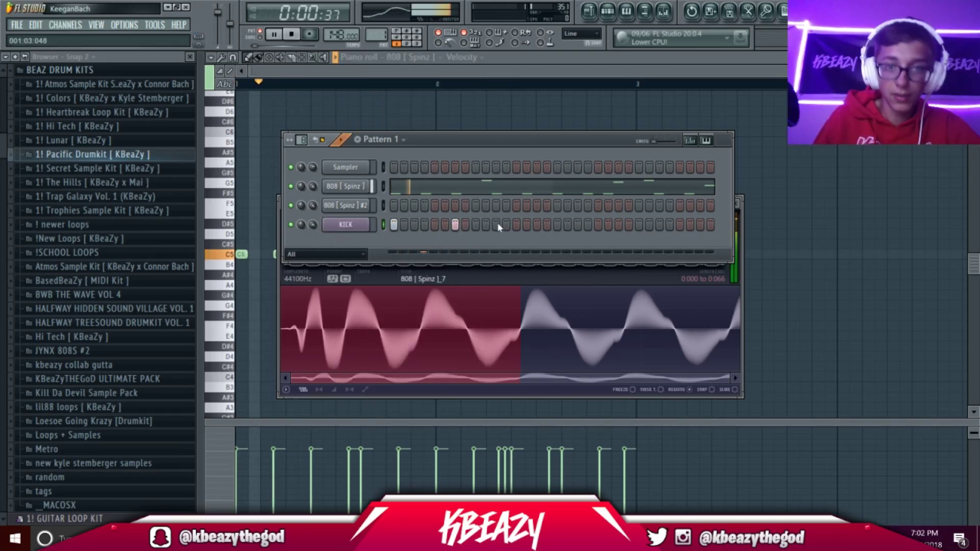
pyautogui.click(517, 224)
pyautogui.click(598, 226)
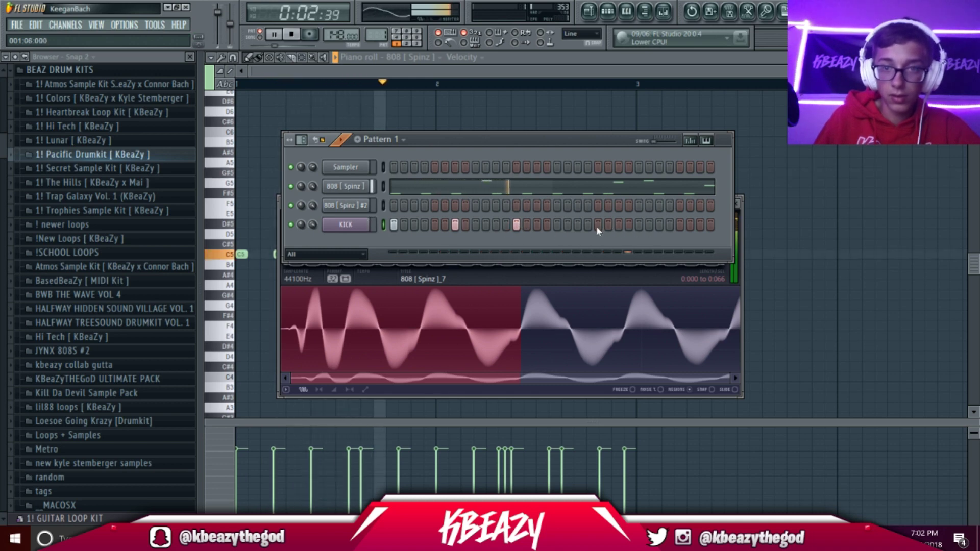
pyautogui.click(516, 225)
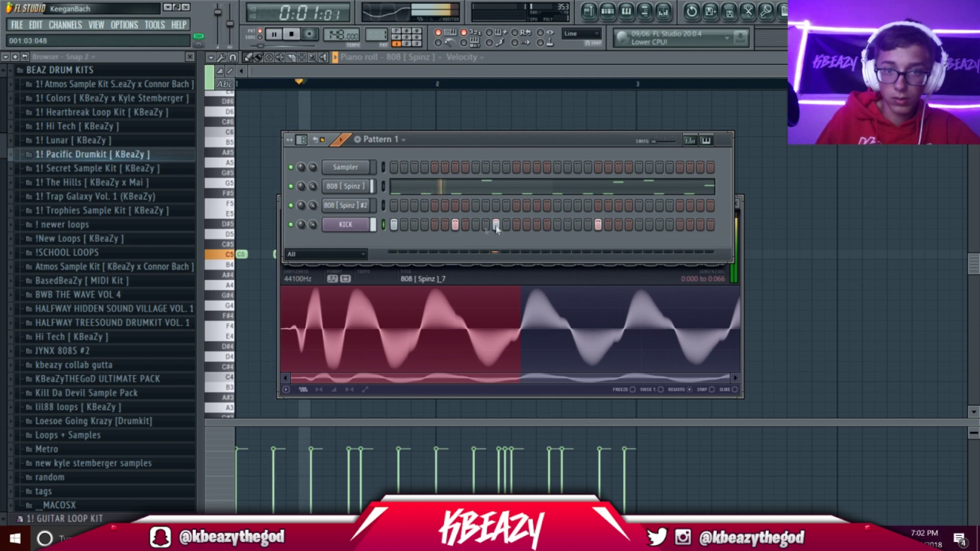
# - Copy the kick notes into bar 2 in the KICK piano roll and shift bar 2's third kick onto the 808's G5 note
pyautogui.rightClick(364, 225)
pyautogui.click(408, 225)
pyautogui.press('space')
pyautogui.hotkey('ctrl', 'z')
pyautogui.press('space')
pyautogui.moveTo(511, 72); pyautogui.dragTo(674, 82)
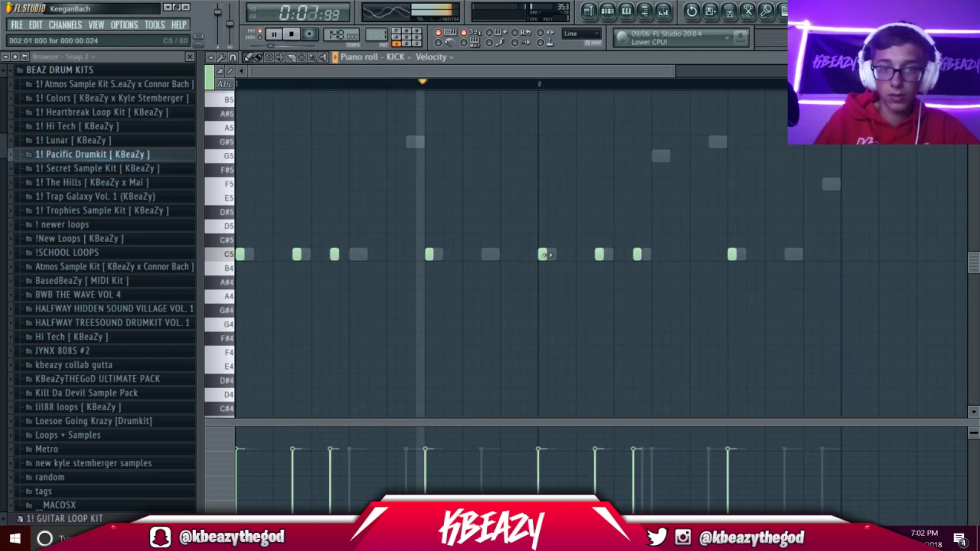
pyautogui.rightClick(637, 255)
pyautogui.moveTo(638, 256); pyautogui.dragTo(660, 256)
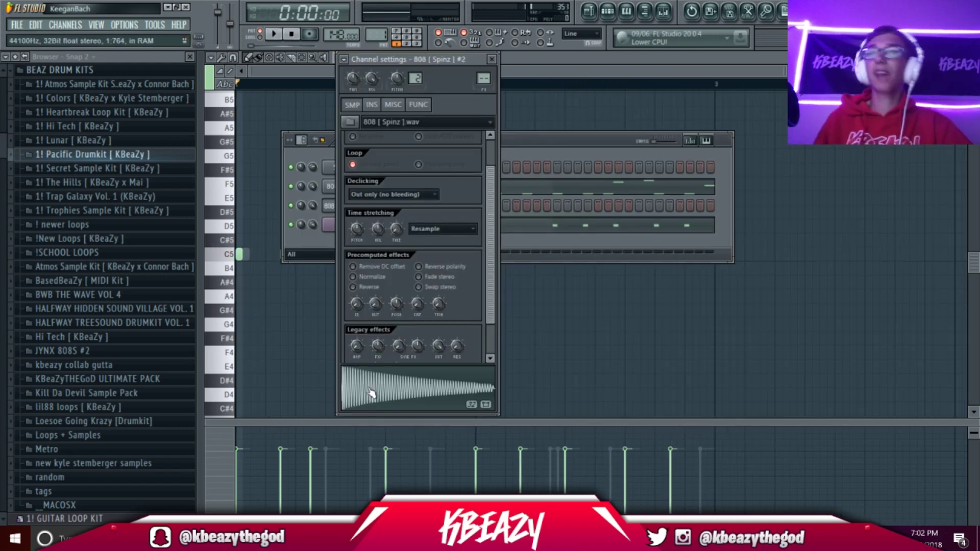
# - Send a very short opening slice of the 808 [ Spinz ] #2 sample from Edison to a new channel and pitch it up 1200 cents
pyautogui.rightClick(378, 394)
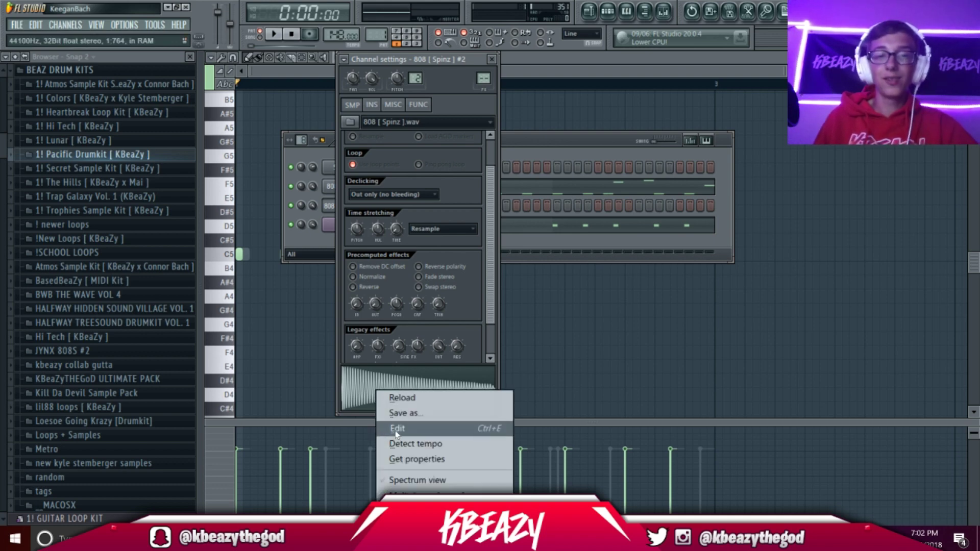
pyautogui.click(398, 429)
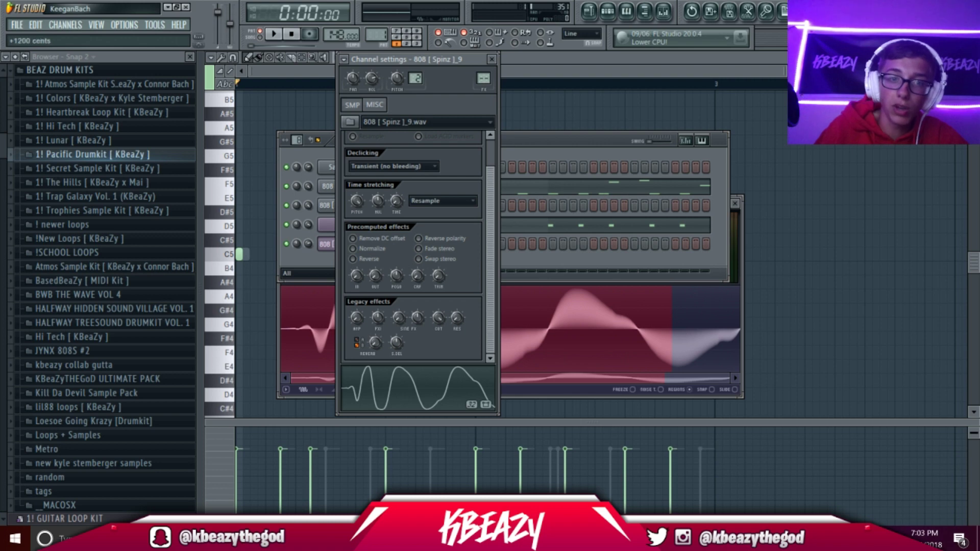
pyautogui.moveTo(356, 202); pyautogui.dragTo(356, 168)
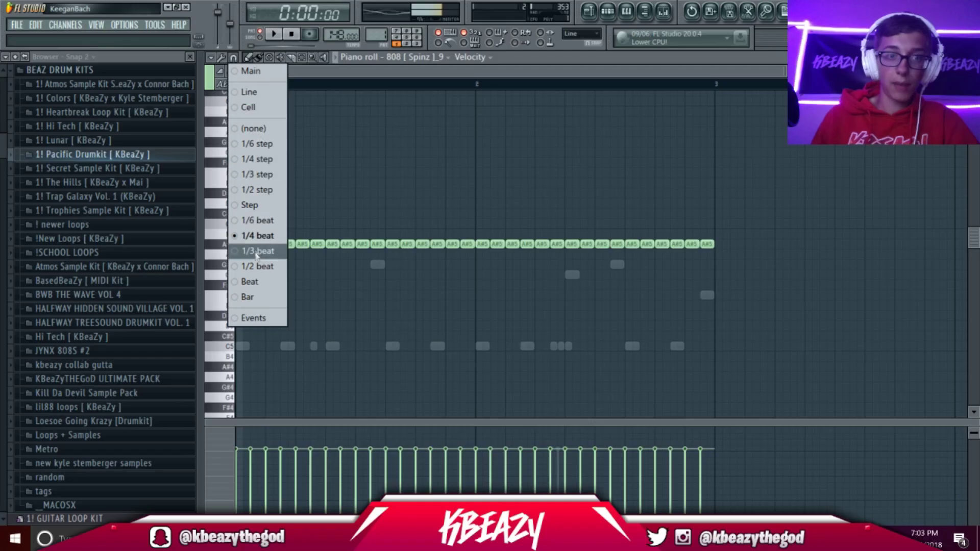
# - Split the first A#5 note of 808 [ Spinz ]_9 into two short notes and replace the A#5 above the first 808 accent with two short G#5 notes
pyautogui.click(260, 236)
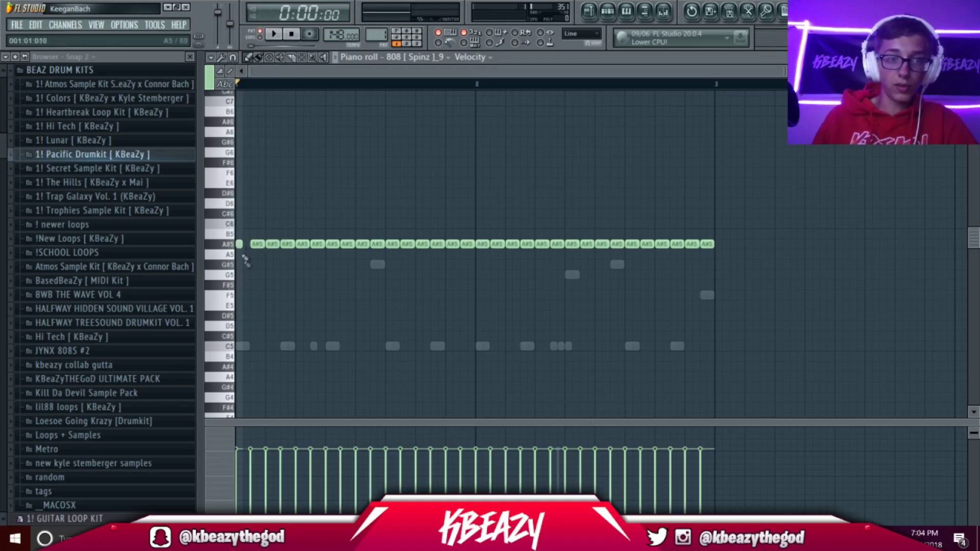
pyautogui.press('space')
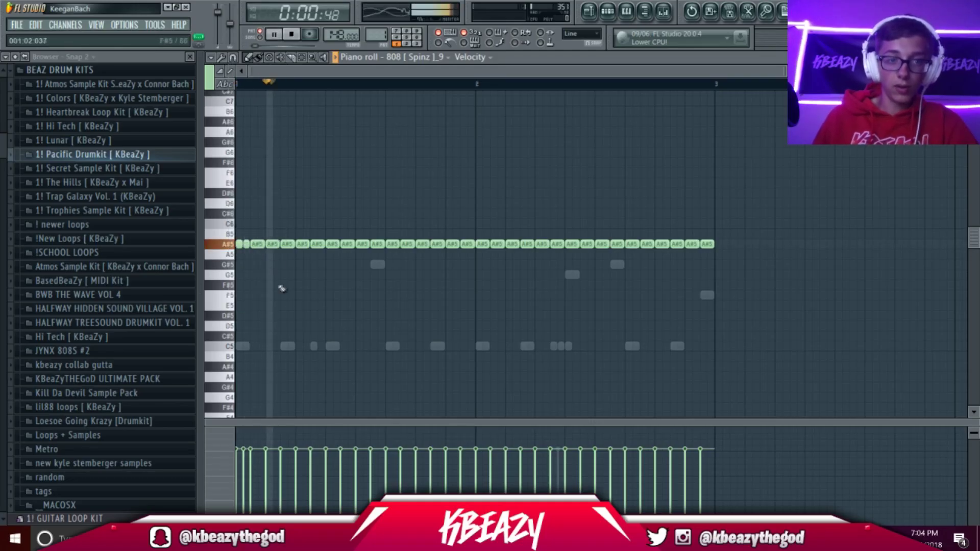
pyautogui.click(379, 264)
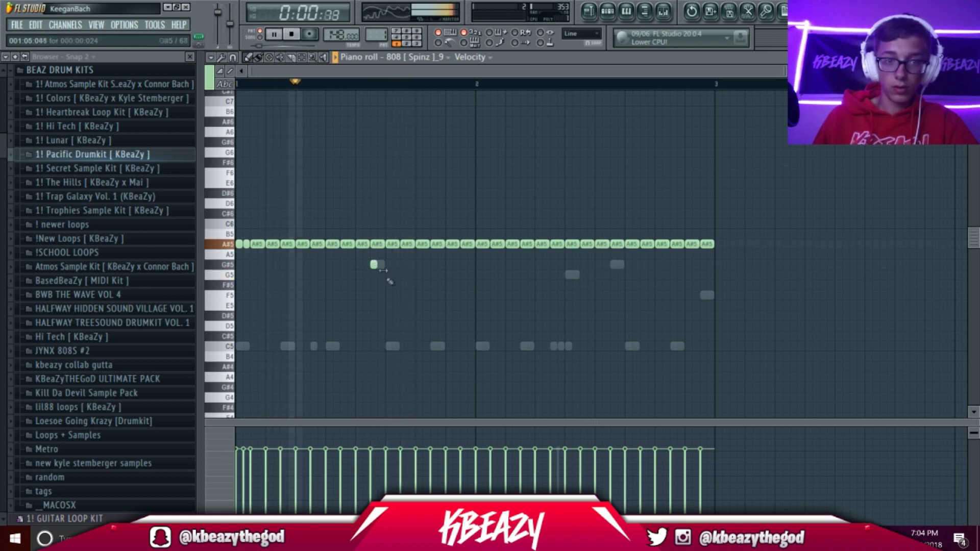
pyautogui.rightClick(378, 244)
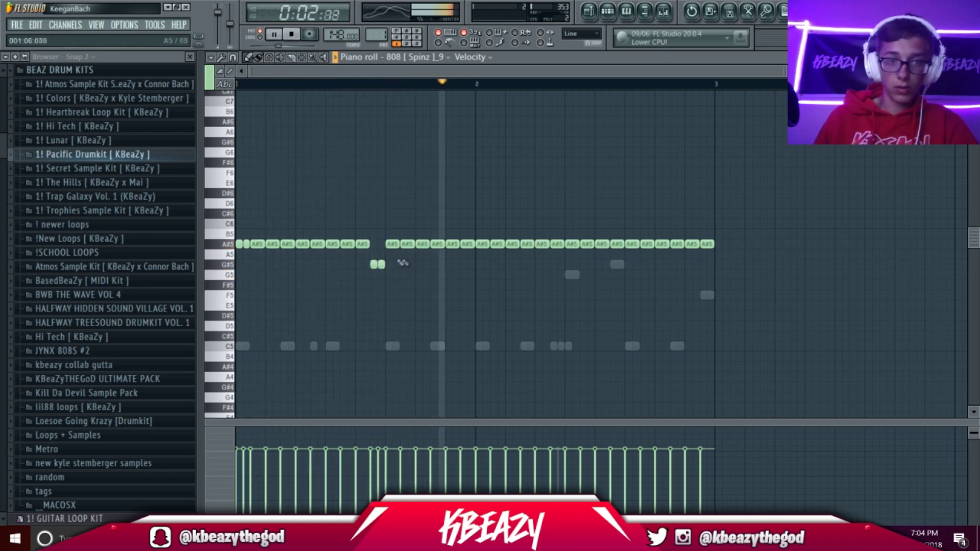
pyautogui.press('space')
# - Set the snap to 1/3 step and replace two A#5 notes near the end of bar 1 with an F5 note followed by a fast F5 roll
pyautogui.click(233, 57)
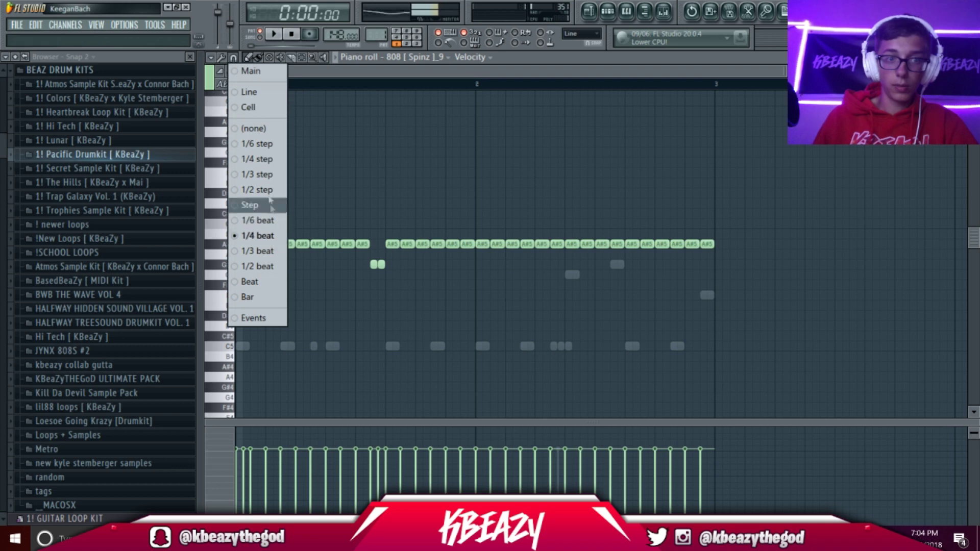
pyautogui.click(262, 174)
pyautogui.press('space')
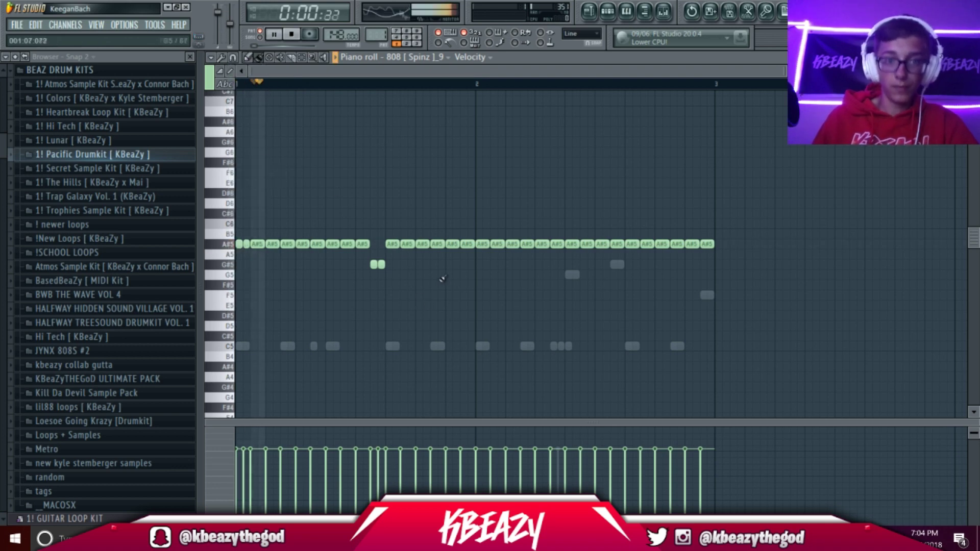
pyautogui.click(447, 275)
pyautogui.moveTo(459, 276)
pyautogui.mouseDown()
pyautogui.moveTo(447, 276)
pyautogui.moveTo(456, 296)
pyautogui.mouseUp()
pyautogui.click(449, 295)
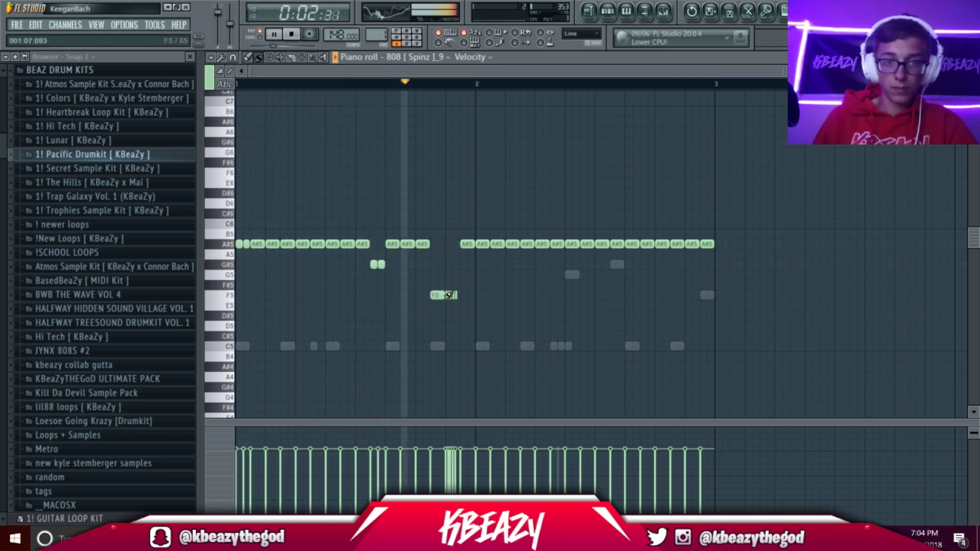
# - Add an F5 note followed by a fast F5 roll at the end of bar 2 and rename the channel as Hat
pyautogui.press('space')
pyautogui.moveTo(489, 250); pyautogui.dragTo(673, 250)
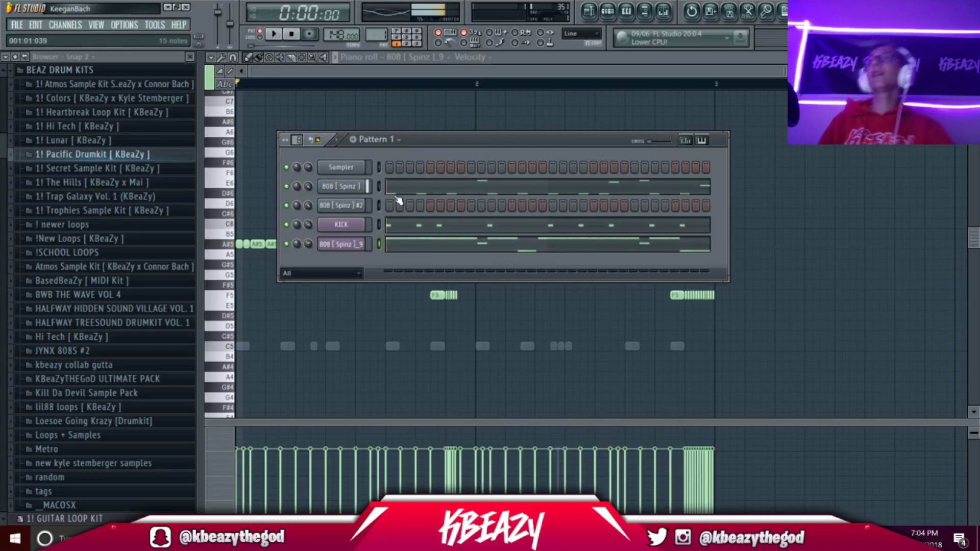
pyautogui.rightClick(350, 254)
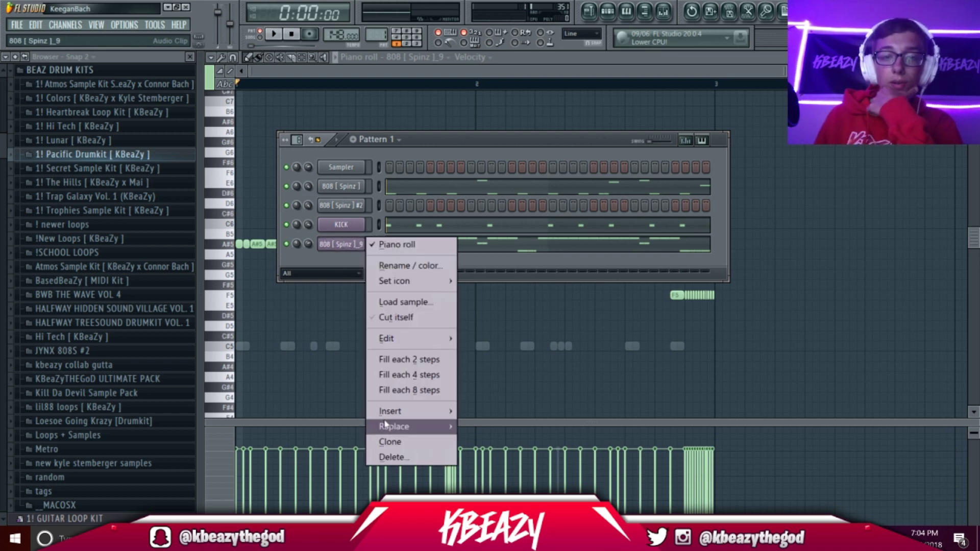
pyautogui.click(397, 266)
pyautogui.write('Hat')
pyautogui.press('Return')
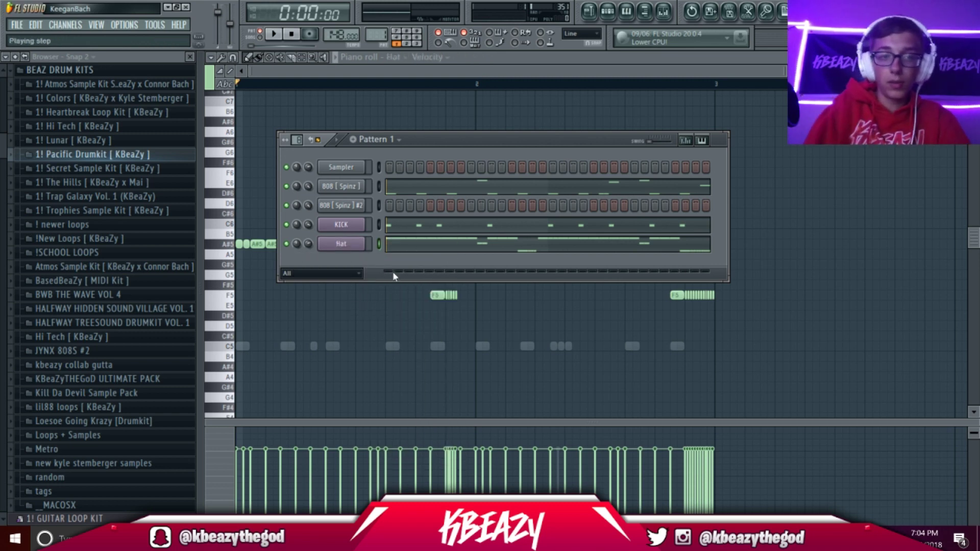
# - Send another short slice of the 808 sample from Edison to a new channel and roughen it with sine amp modulation
pyautogui.click(357, 205)
pyautogui.rightClick(399, 403)
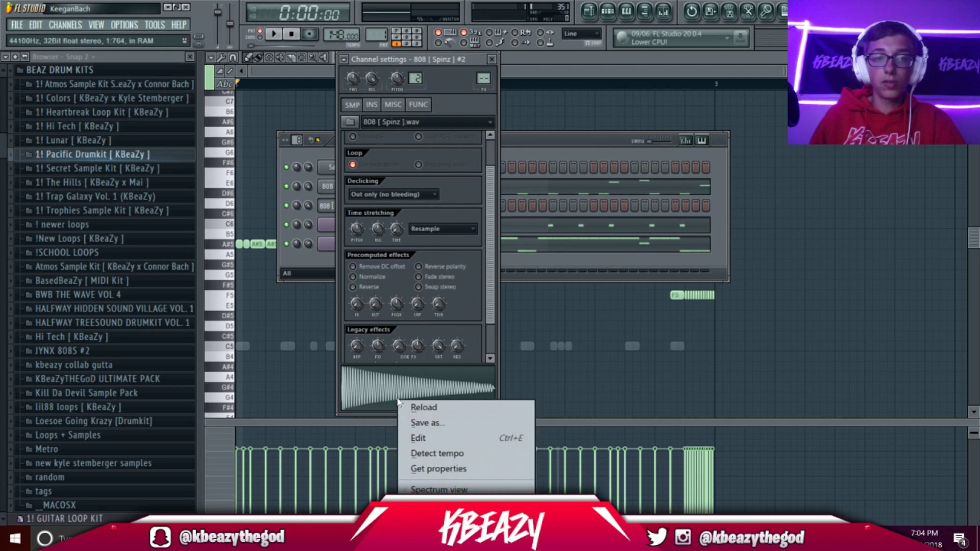
pyautogui.click(327, 243)
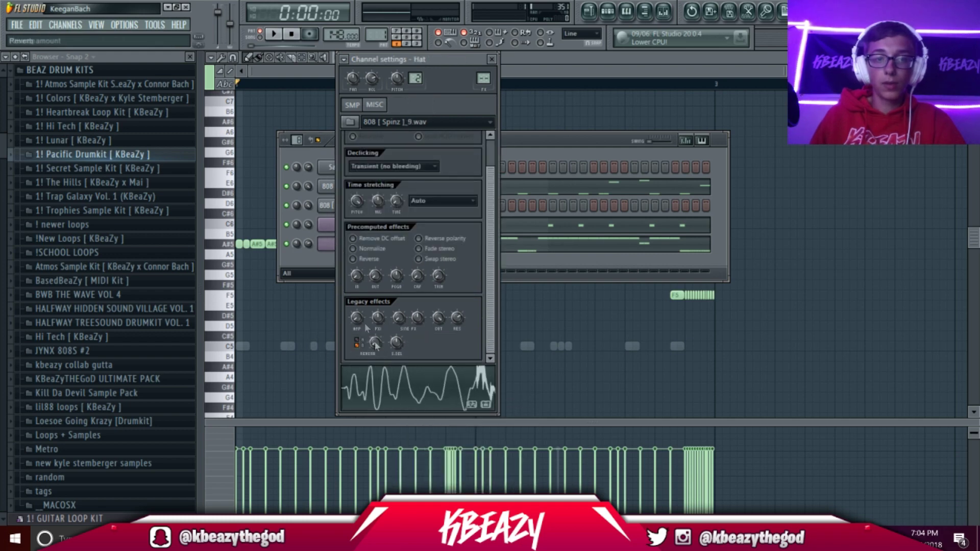
pyautogui.rightClick(377, 395)
pyautogui.click(395, 430)
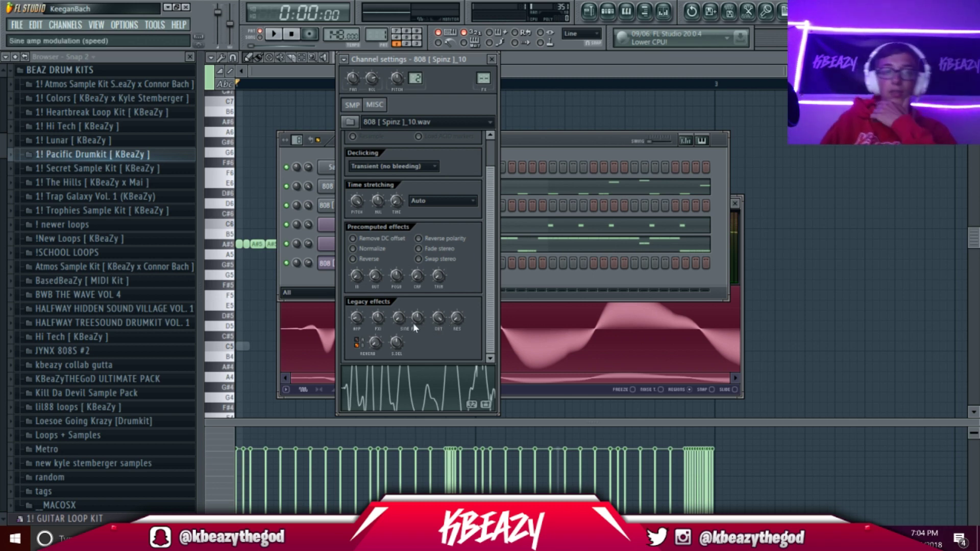
pyautogui.moveTo(399, 318); pyautogui.dragTo(399, 327)
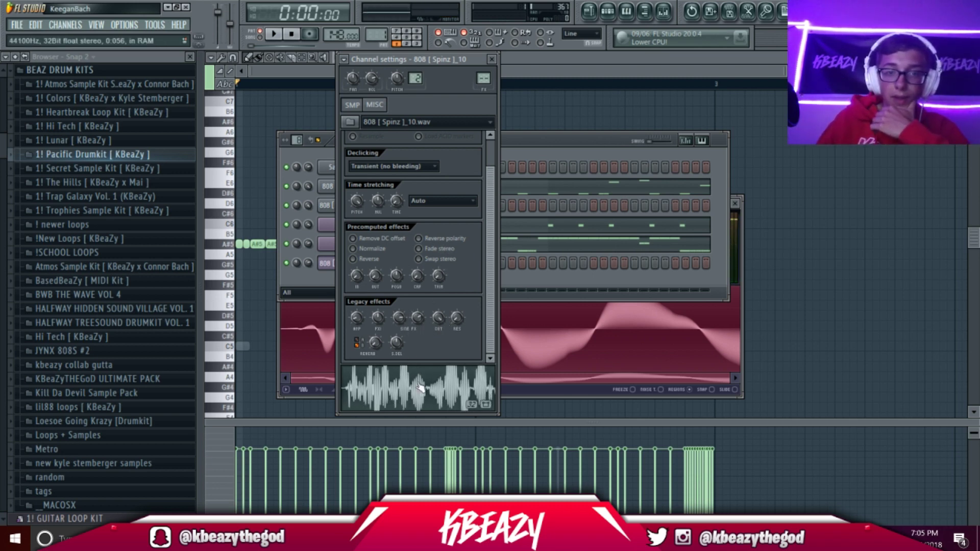
pyautogui.click(494, 61)
# - Place hits for the 808 [ Spinz ]_10 channel on steps 9 and 25 of Pattern 1
pyautogui.press('space')
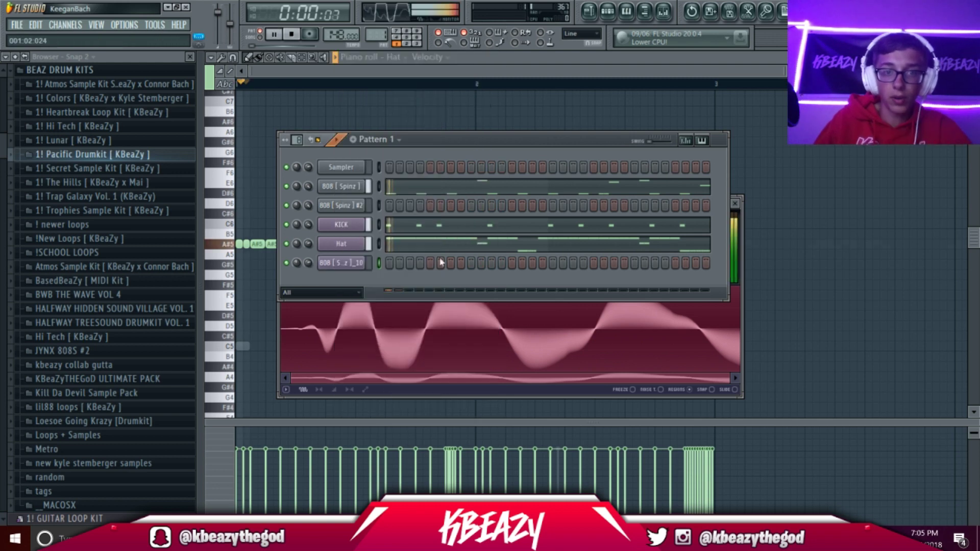
pyautogui.click(472, 263)
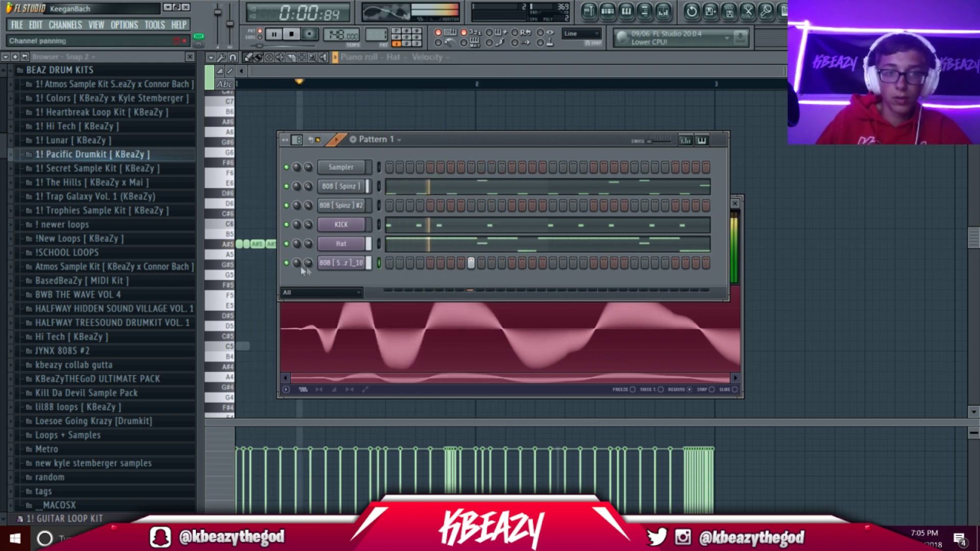
pyautogui.click(634, 266)
# - Rename the 808 [ Spinz ]_10 channel as Snare
pyautogui.click(350, 267)
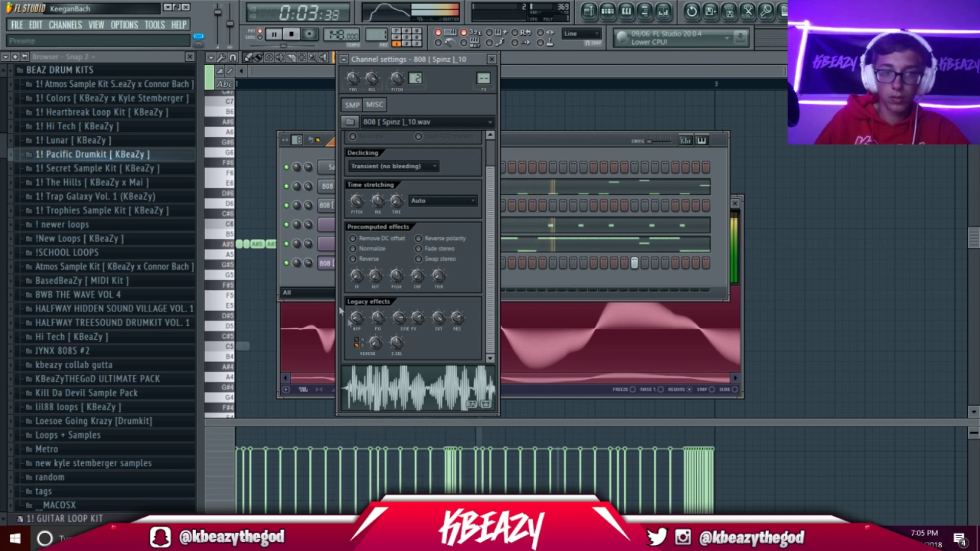
pyautogui.click(324, 275)
pyautogui.rightClick(335, 266)
pyautogui.click(411, 285)
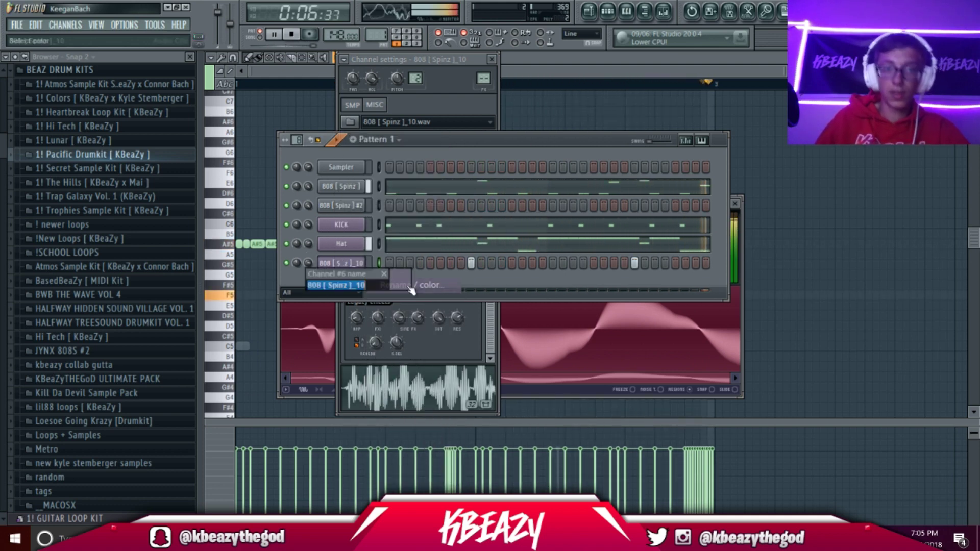
pyautogui.write('P')
pyautogui.press('BackSpace')
pyautogui.write('SN')
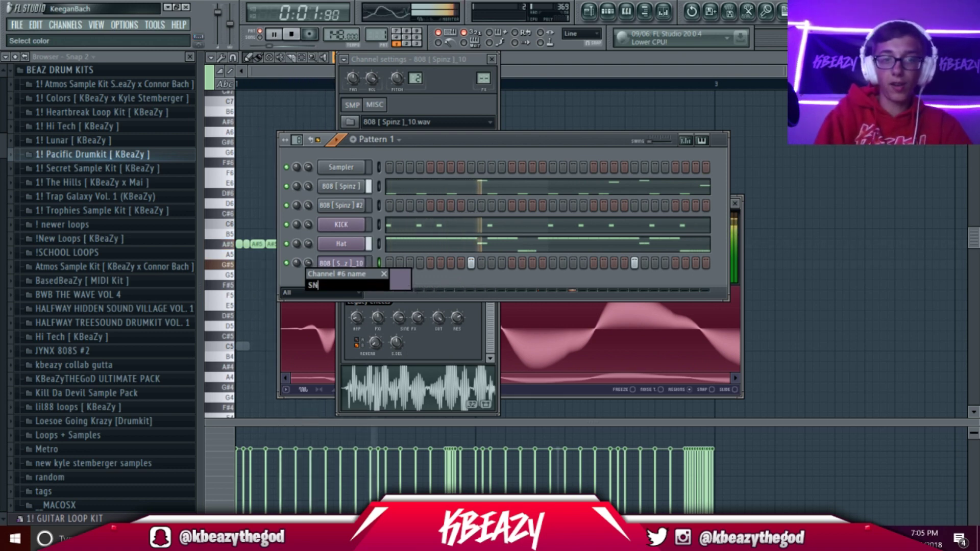
pyautogui.write('are')
pyautogui.press('Return')
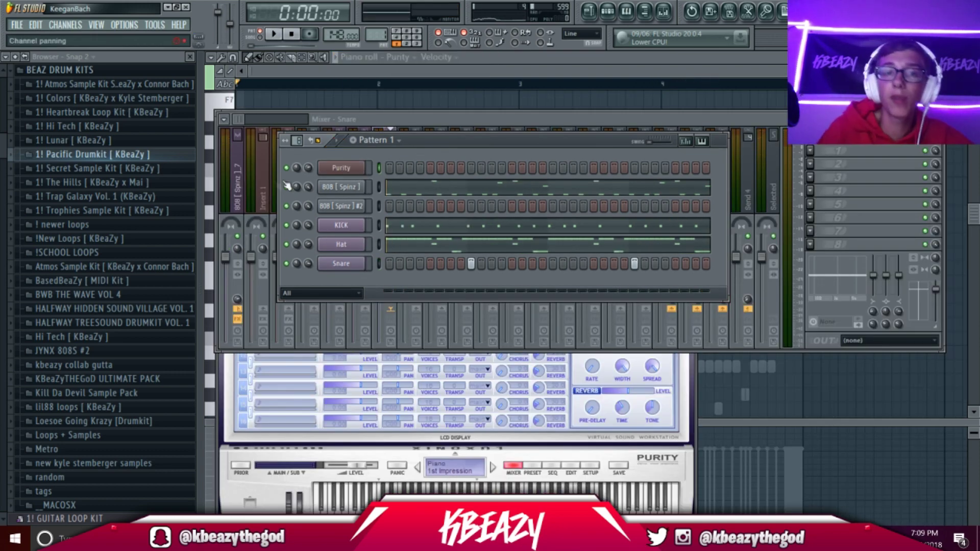
# - Load the 20Hz + 18kHz cut preset in the Hat track's Fruity Parametric EQ 2 and raise its high-pass band to about 7778 Hz
pyautogui.click(263, 187)
pyautogui.click(364, 187)
pyautogui.click(337, 192)
pyautogui.click(361, 199)
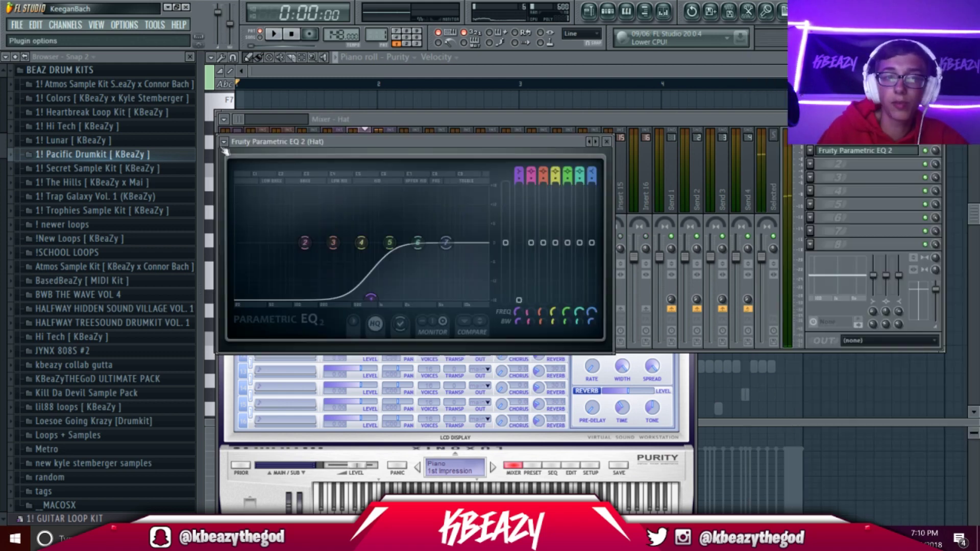
pyautogui.click(225, 142)
pyautogui.moveTo(243, 183)
pyautogui.moveTo(382, 184)
pyautogui.click(468, 184)
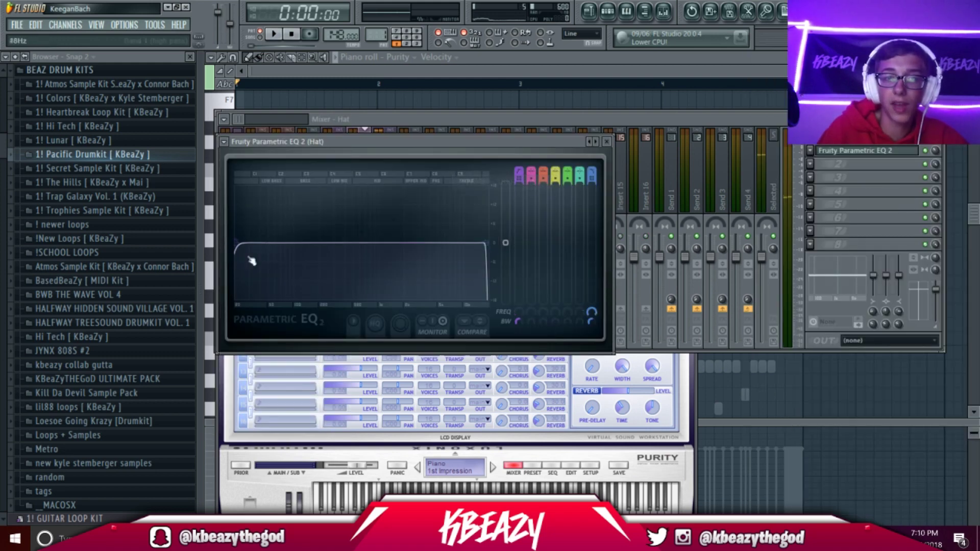
pyautogui.press('space')
pyautogui.moveTo(254, 249); pyautogui.dragTo(454, 243)
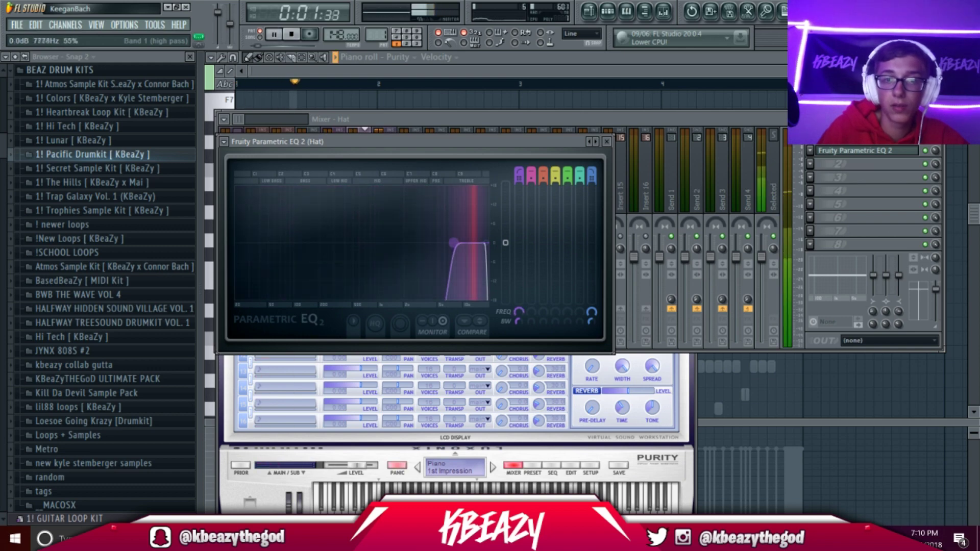
# - Add a second Fruity Parametric EQ 2 to the Hat track, boosting the highs with band 7 and cutting the lows with band 1
pyautogui.click(863, 163)
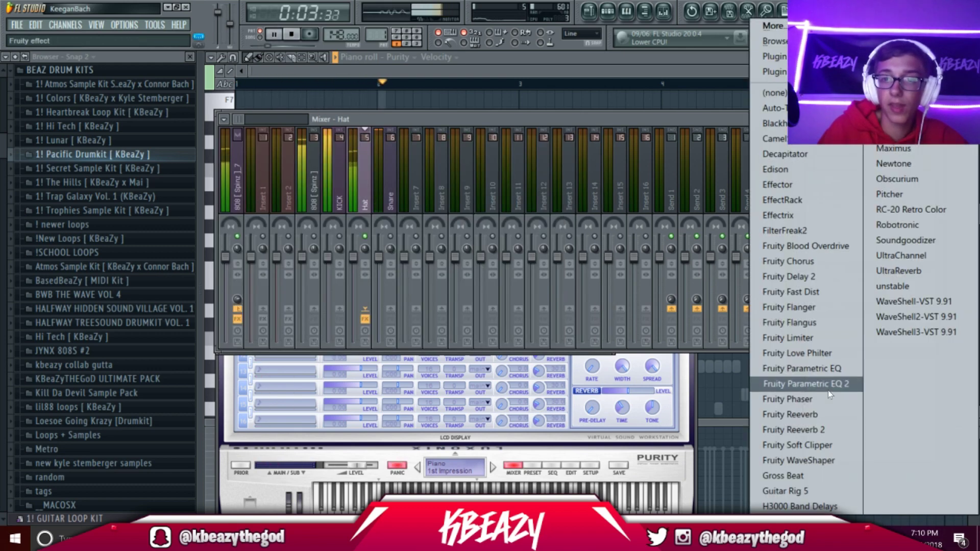
pyautogui.click(804, 382)
pyautogui.moveTo(476, 273); pyautogui.dragTo(497, 234)
pyautogui.moveTo(306, 274); pyautogui.dragTo(406, 330)
pyautogui.moveTo(498, 233); pyautogui.dragTo(403, 242)
pyautogui.press('space')
pyautogui.click(356, 157)
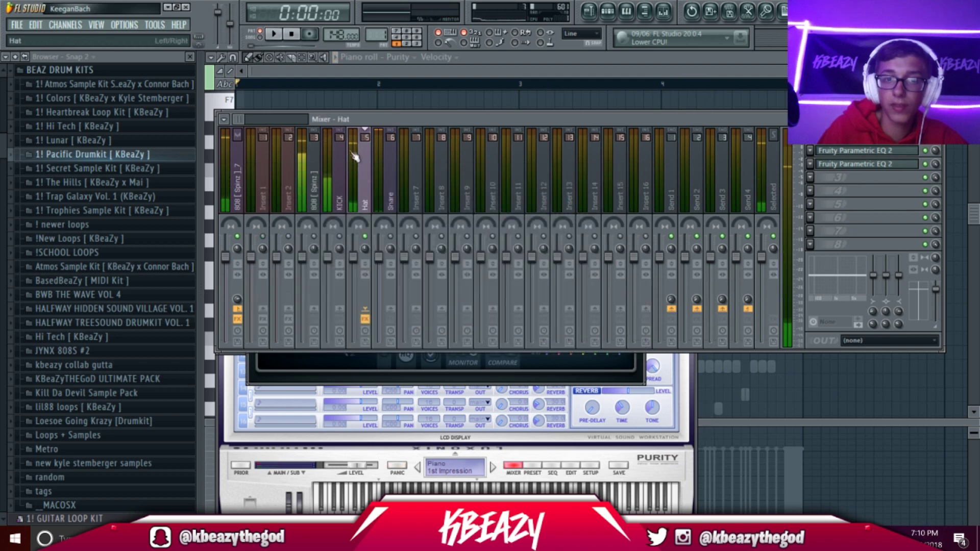
# - Enable the Snare mixer track alongside the Hat track and select it
pyautogui.rightClick(385, 236)
pyautogui.click(392, 238)
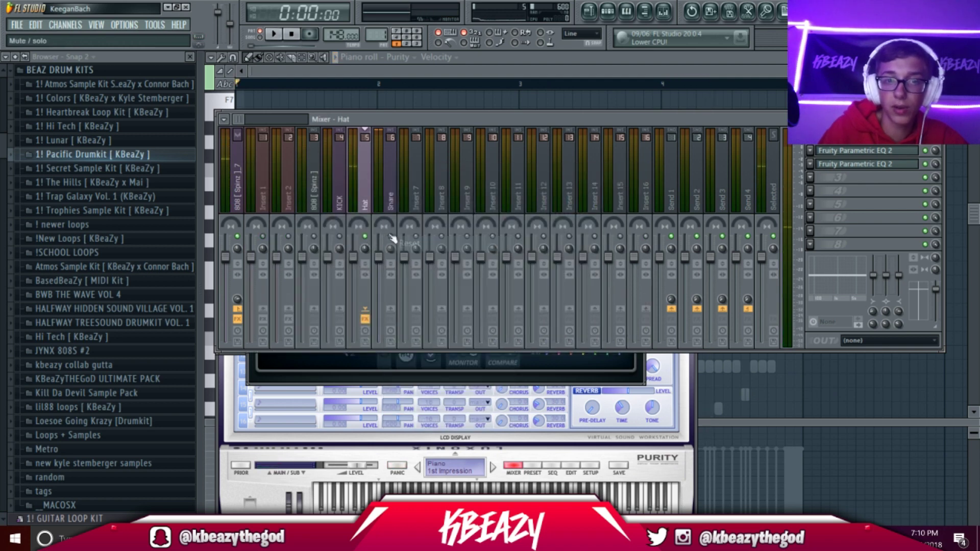
pyautogui.click(393, 204)
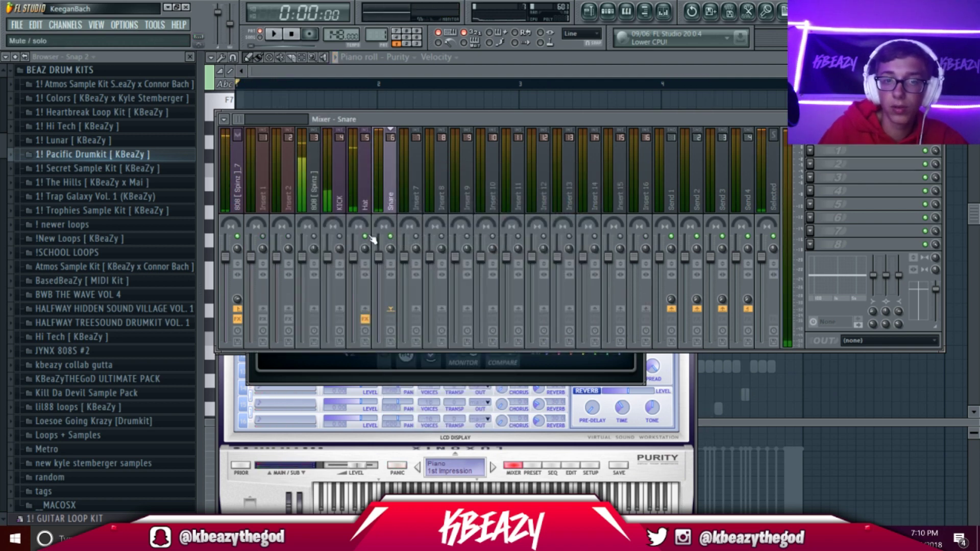
# - Try a Fruity Parametric EQ 2 with the 20Hz + 18kHz cut preset on the Snare track, raising its high-pass frequency
pyautogui.click(811, 153)
pyautogui.click(827, 369)
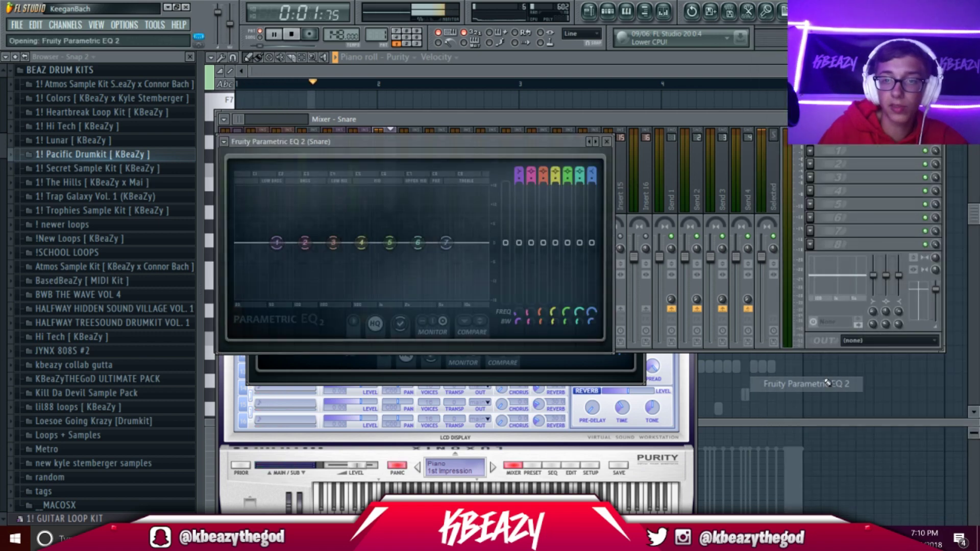
pyautogui.click(223, 141)
pyautogui.moveTo(263, 175)
pyautogui.moveTo(393, 180)
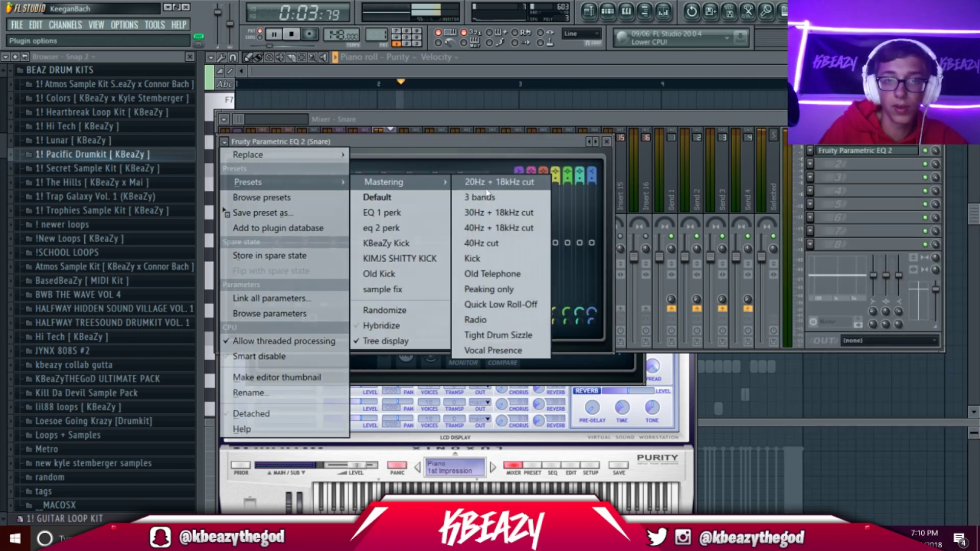
pyautogui.click(510, 180)
pyautogui.moveTo(240, 242); pyautogui.dragTo(335, 243)
# - Add a Fruity Parametric EQ 2 in the Snare track's second effect slot and slightly boost the low mids with band 4
pyautogui.click(829, 164)
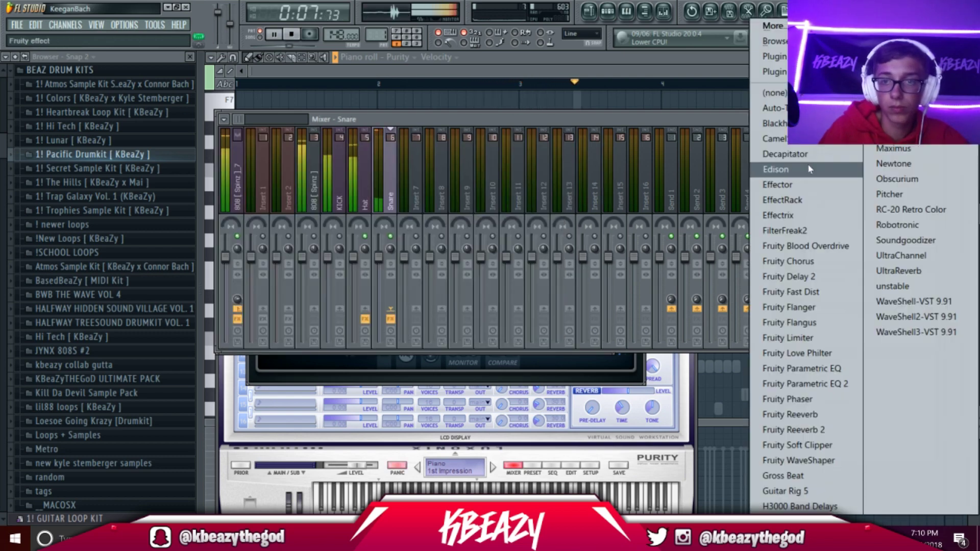
pyautogui.click(805, 384)
pyautogui.moveTo(393, 274); pyautogui.dragTo(366, 264)
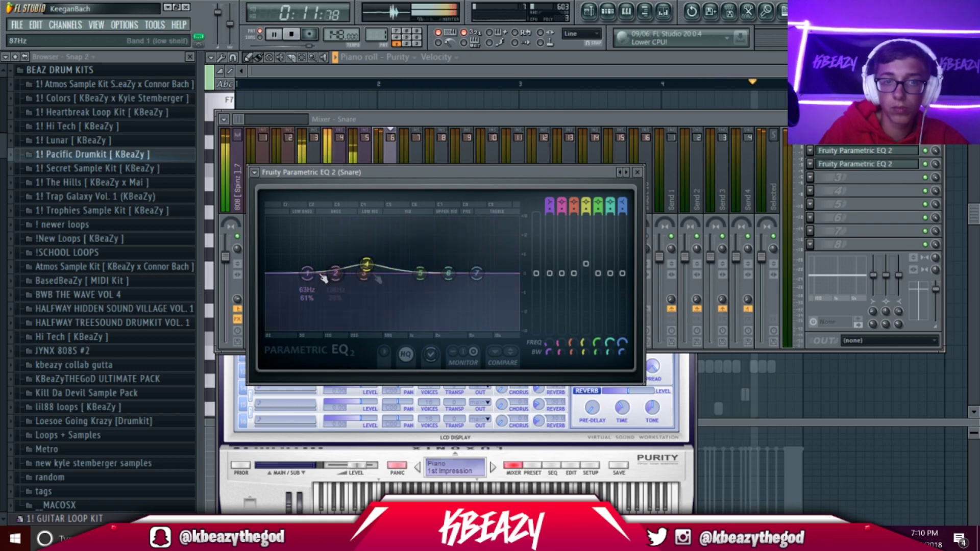
# - Bypass and remove the Fruity Parametric EQ 2 in the Snare track's first effect slot
pyautogui.click(925, 152)
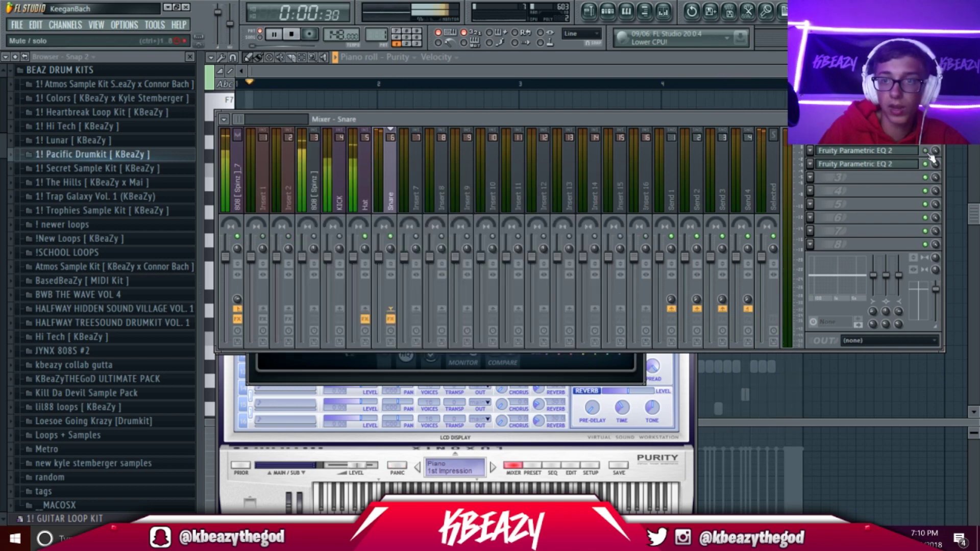
pyautogui.click(811, 151)
pyautogui.click(842, 404)
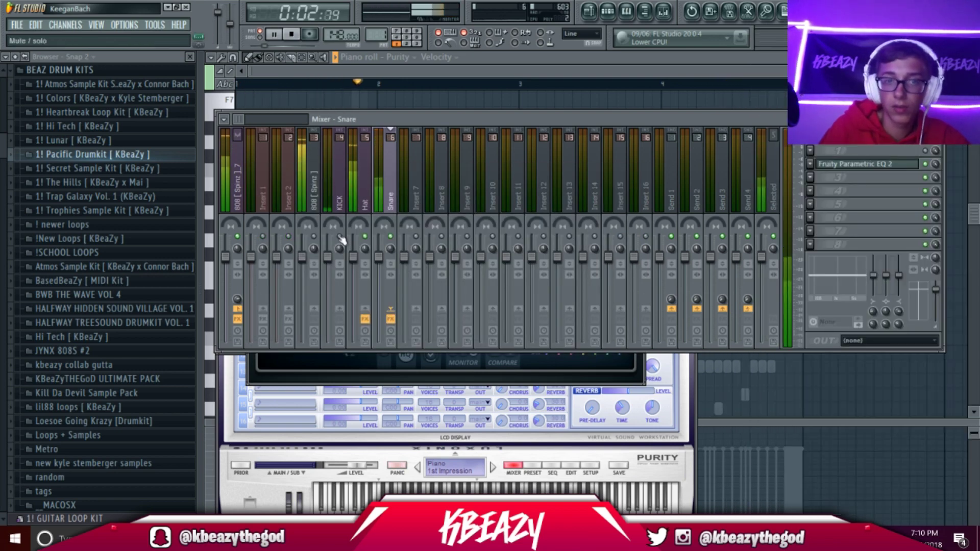
pyautogui.press('space')
# - Load the Steeldrums preset from the Bell & Perc category in Purity
pyautogui.press('F9')
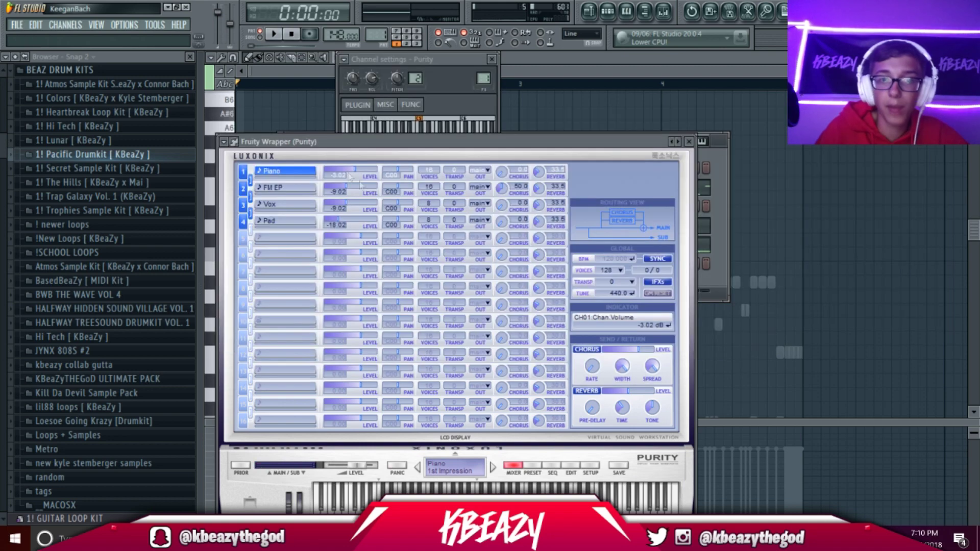
pyautogui.click(533, 467)
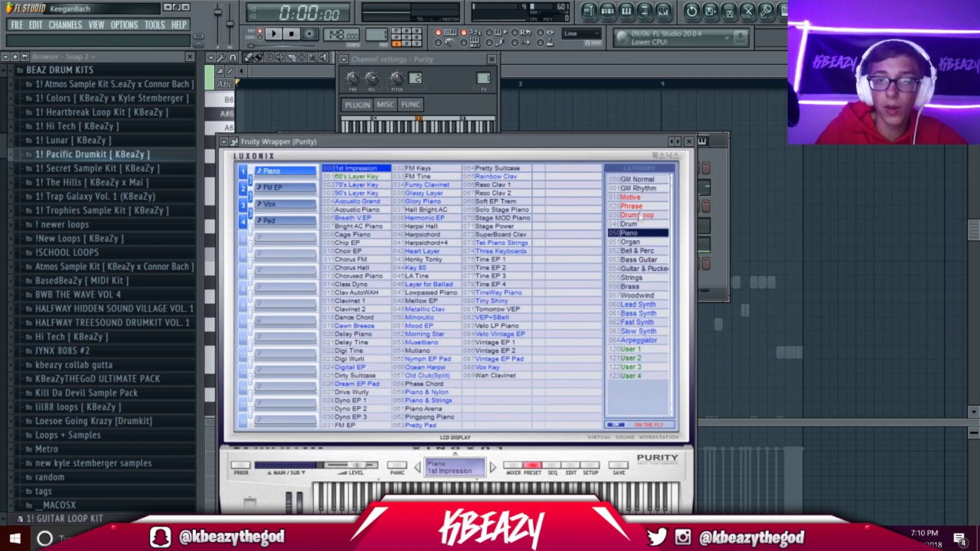
pyautogui.click(635, 251)
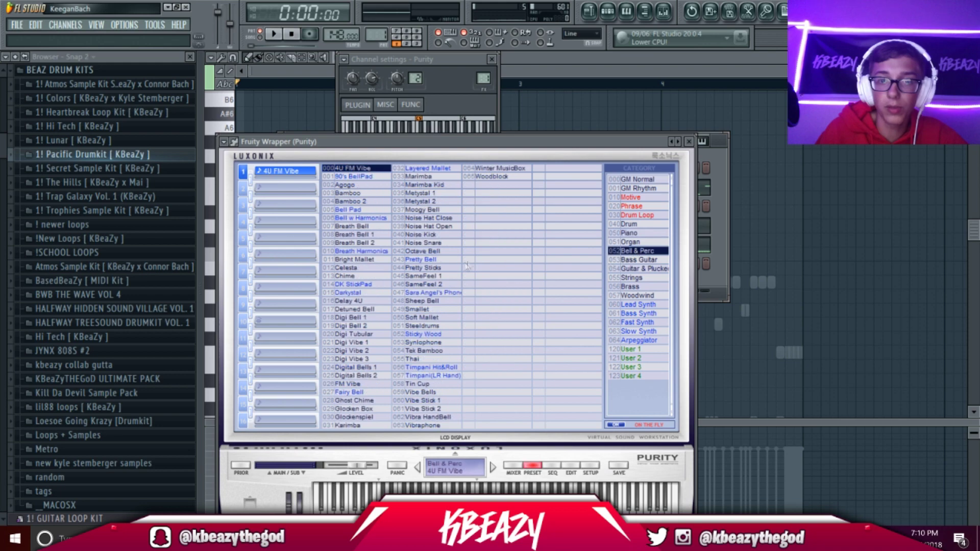
pyautogui.click(433, 326)
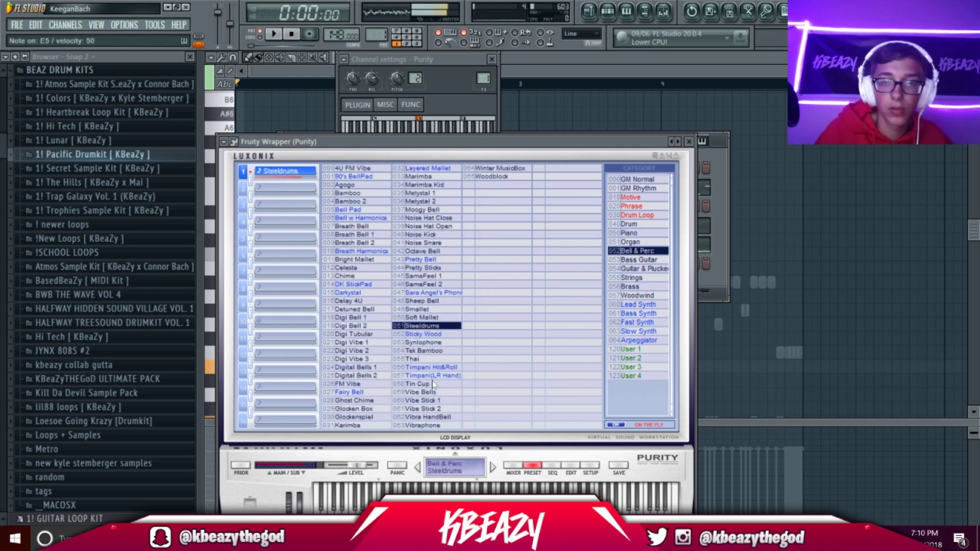
# - Write a Purity melody with C7, G#6, G6, D6 and C6 notes and duplicate it across the pattern in the piano roll
pyautogui.click(689, 141)
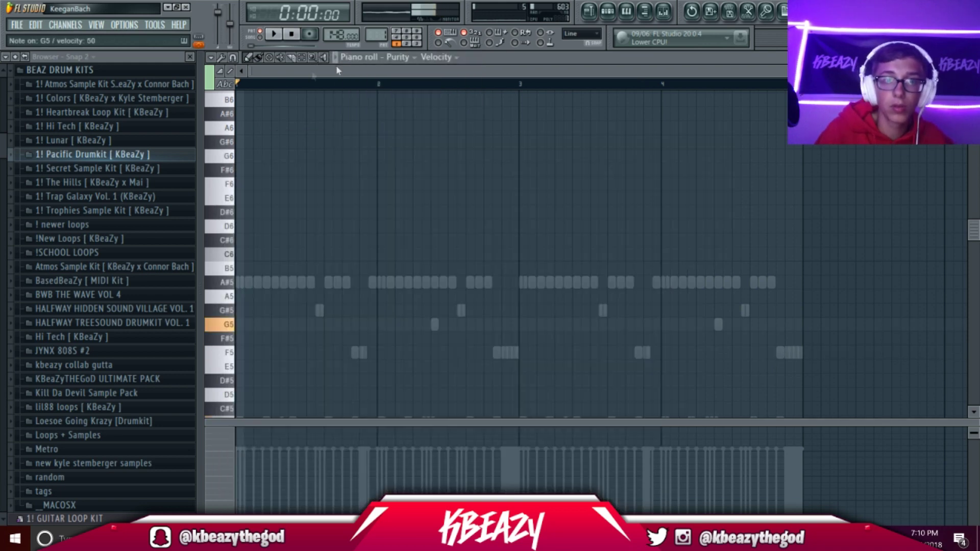
pyautogui.click(398, 56)
pyautogui.click(421, 143)
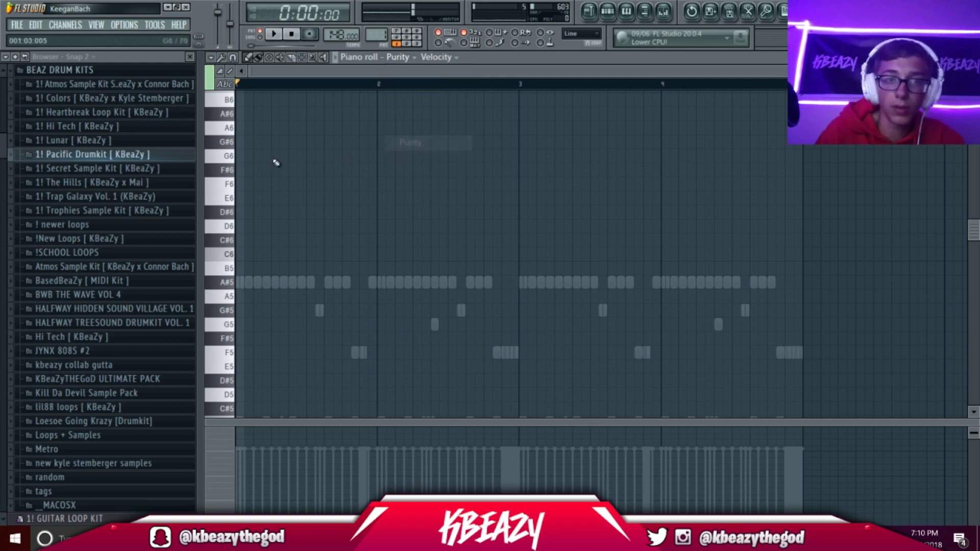
pyautogui.press('space')
pyautogui.keyDown('ctrl'); pyautogui.click(795, 348); pyautogui.keyUp('ctrl')
pyautogui.moveTo(763, 312); pyautogui.dragTo(762, 174)
pyautogui.moveTo(410, 66); pyautogui.dragTo(746, 68)
pyautogui.hotkey('ctrl', 'b')
pyautogui.keyDown('ctrl'); pyautogui.click(689, 221); pyautogui.keyUp('ctrl')
pyautogui.hotkey('ctrl', 'b')
# - Try the Timpani Hit&Roll, Vibe Stick 1 and Vibe Stick 2 presets on the Purity melody and load Karimba
pyautogui.click(607, 11)
pyautogui.press('space')
pyautogui.click(346, 171)
pyautogui.click(415, 367)
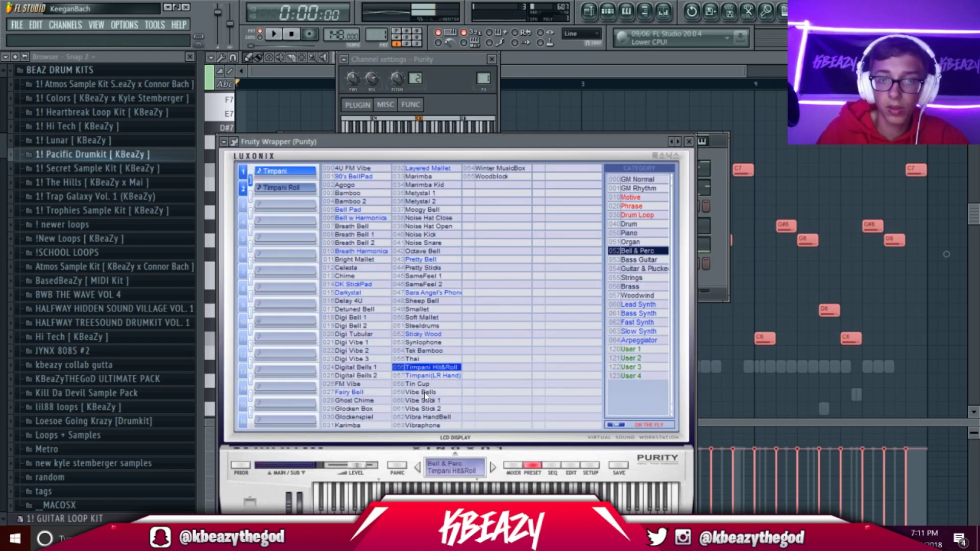
pyautogui.click(423, 400)
pyautogui.press('space')
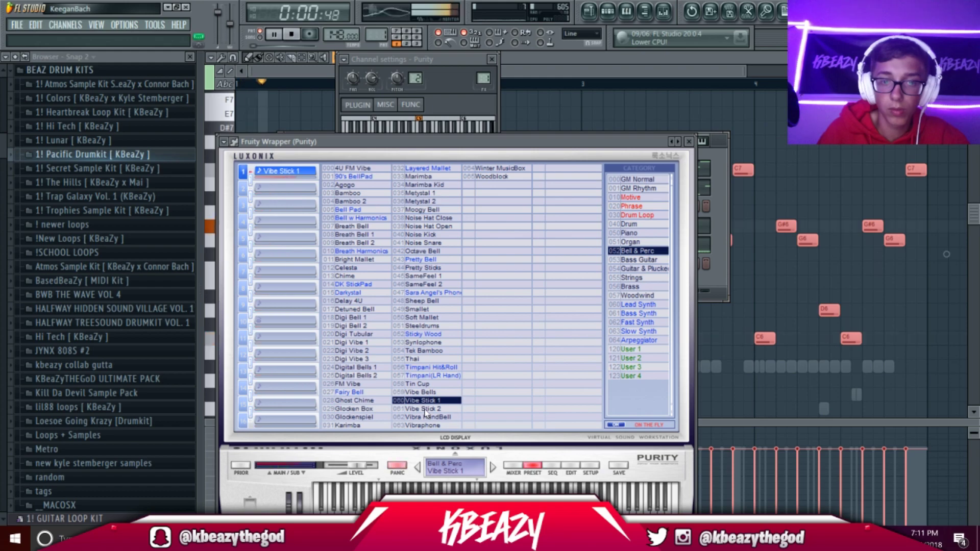
pyautogui.click(423, 409)
pyautogui.click(360, 426)
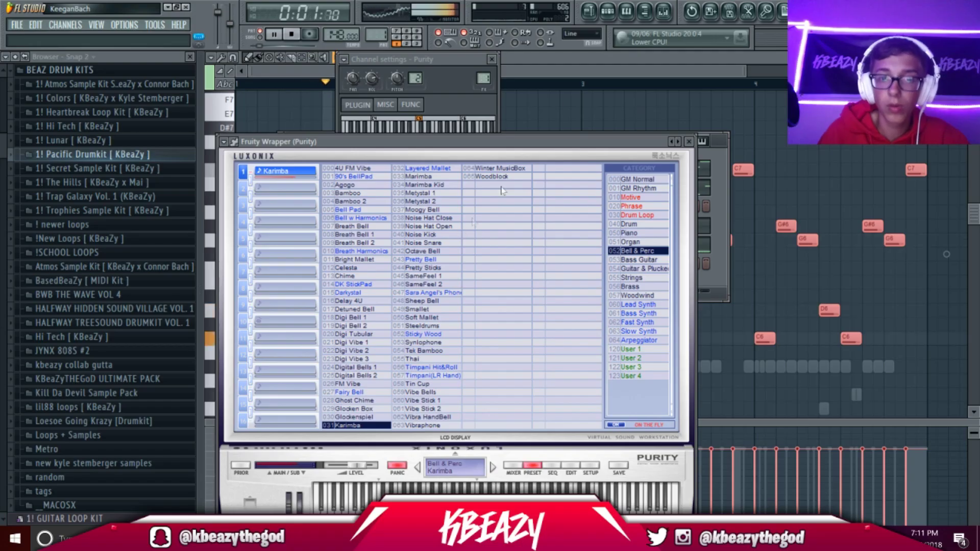
# - Clone the Purity channel in the channel rack to make a second melody layer
pyautogui.click(626, 12)
pyautogui.rightClick(341, 169)
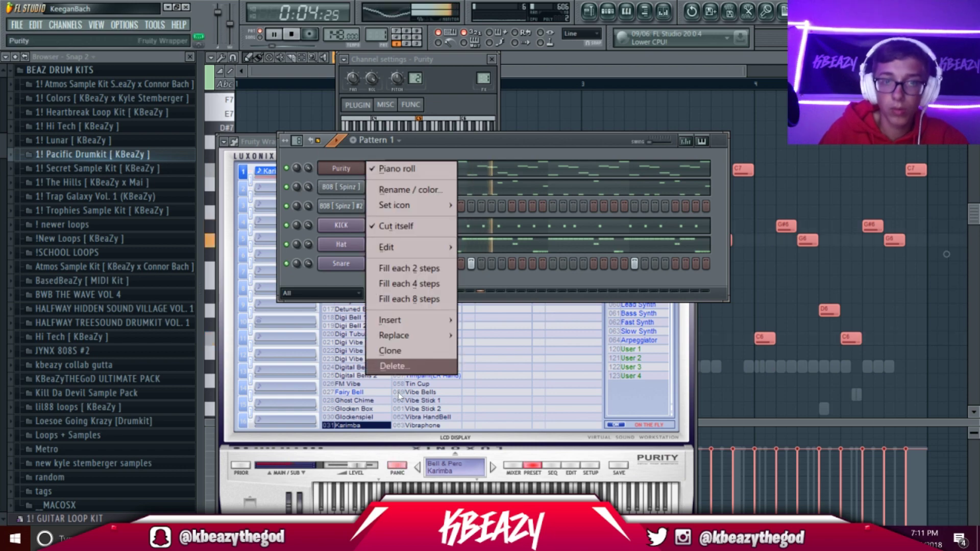
pyautogui.click(393, 351)
# - Browse the cloned Purity's preset categories, audition Sean Pad from Slow Synth and load Sad Sad Pad
pyautogui.click(730, 388)
pyautogui.click(727, 370)
pyautogui.click(723, 423)
pyautogui.click(725, 415)
pyautogui.click(726, 405)
pyautogui.click(726, 397)
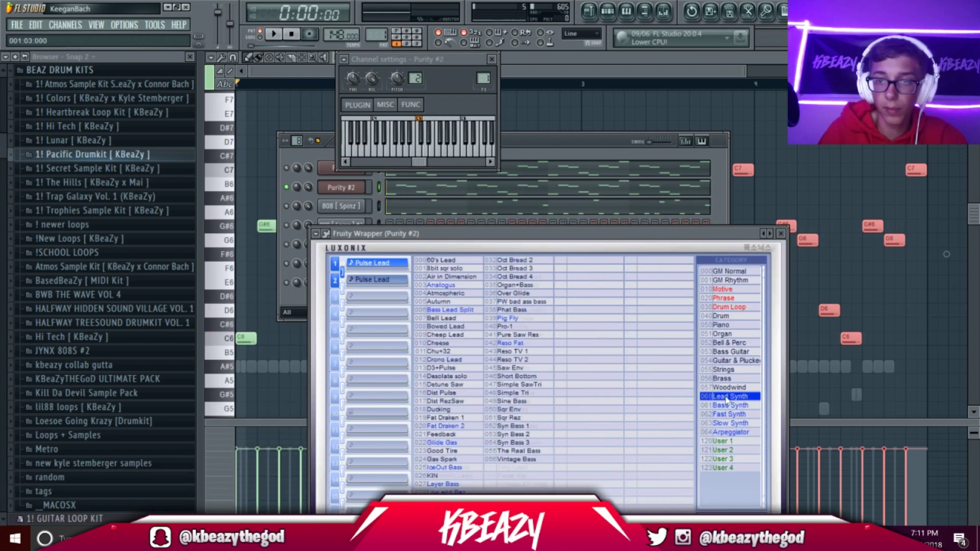
pyautogui.click(730, 424)
pyautogui.click(598, 394)
pyautogui.press('space')
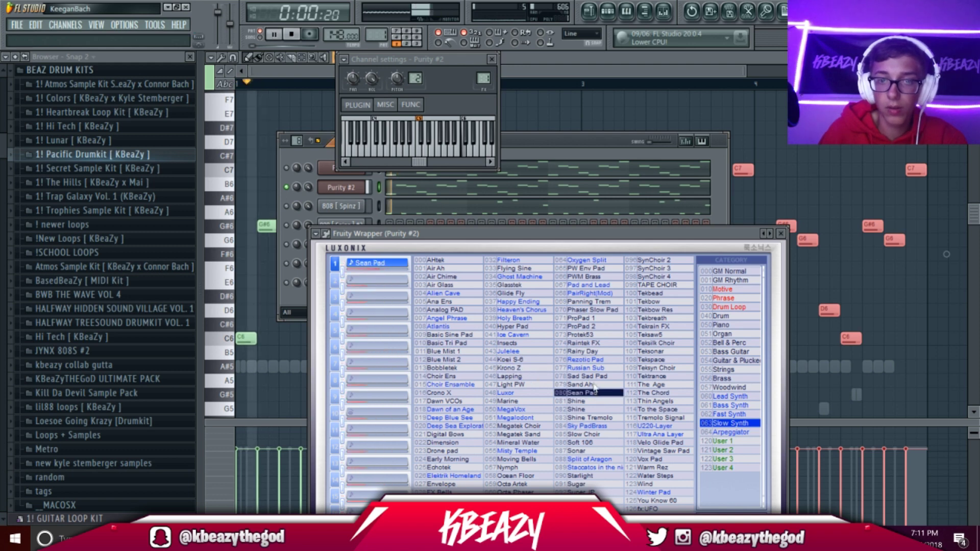
pyautogui.click(587, 376)
# - Unmute the KICK, Hat and Snare channels and bring the Purity melody back up in the piano roll
pyautogui.click(306, 189)
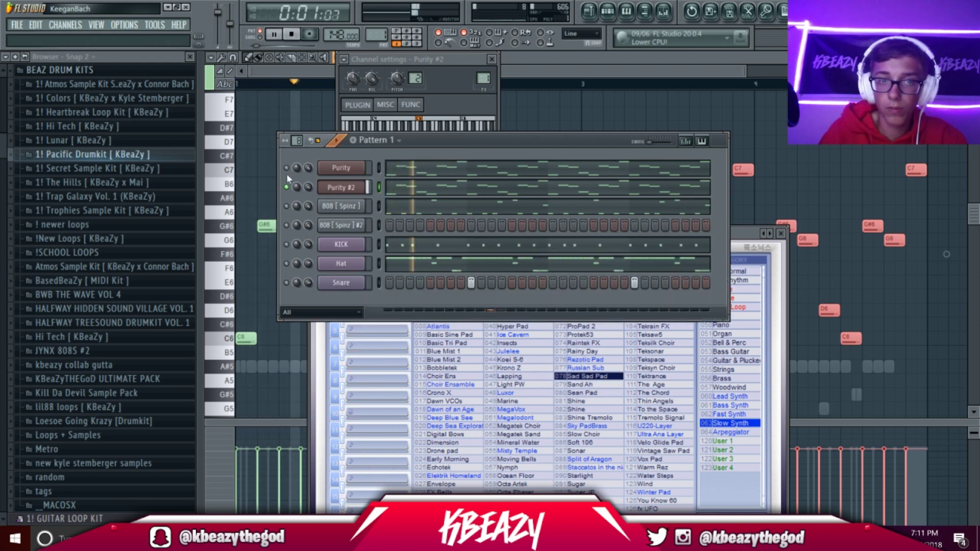
pyautogui.click(286, 245)
pyautogui.click(286, 264)
pyautogui.click(286, 283)
pyautogui.press('F7')
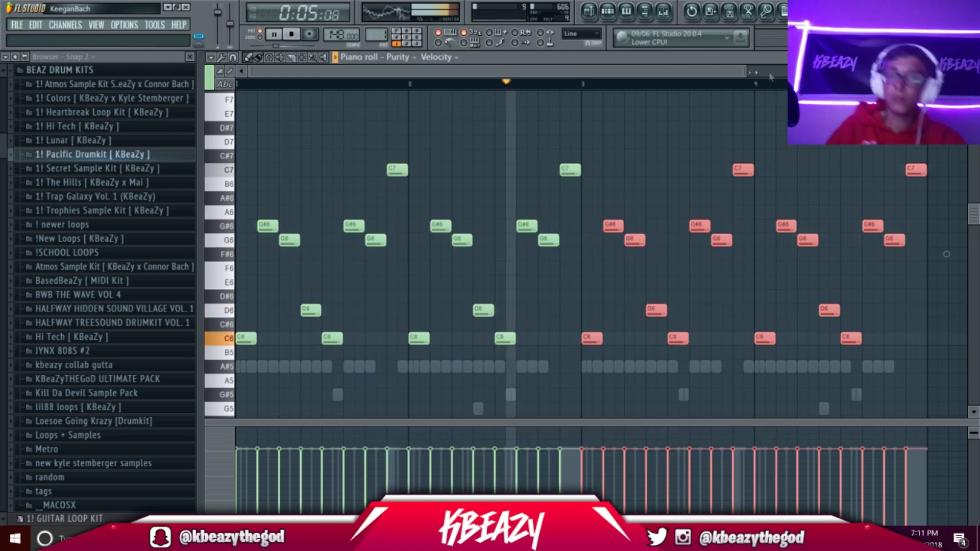
# - Delete the stray A6 note past the Purity melody, switch the piano roll to the 808 [ Spinz ] channel and stop playback
pyautogui.click(944, 215)
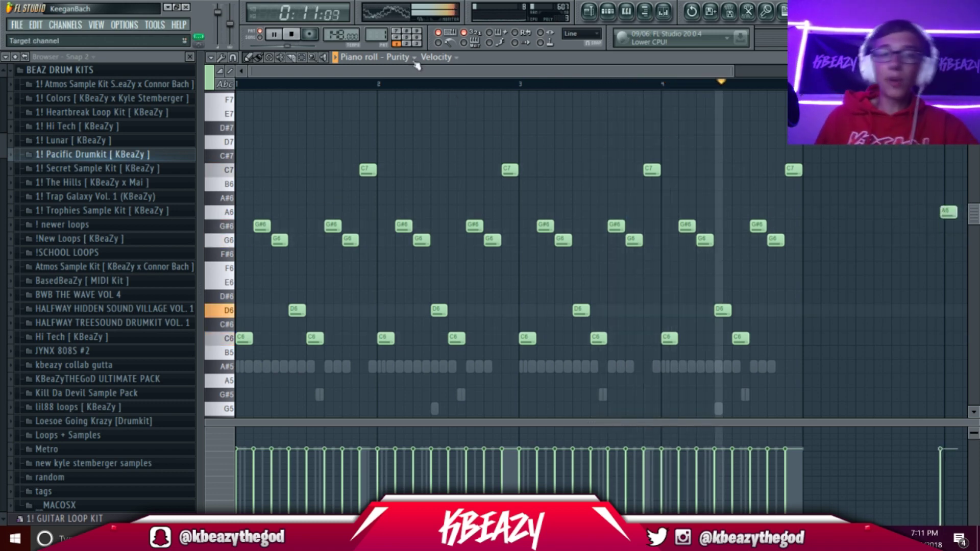
pyautogui.rightClick(949, 212)
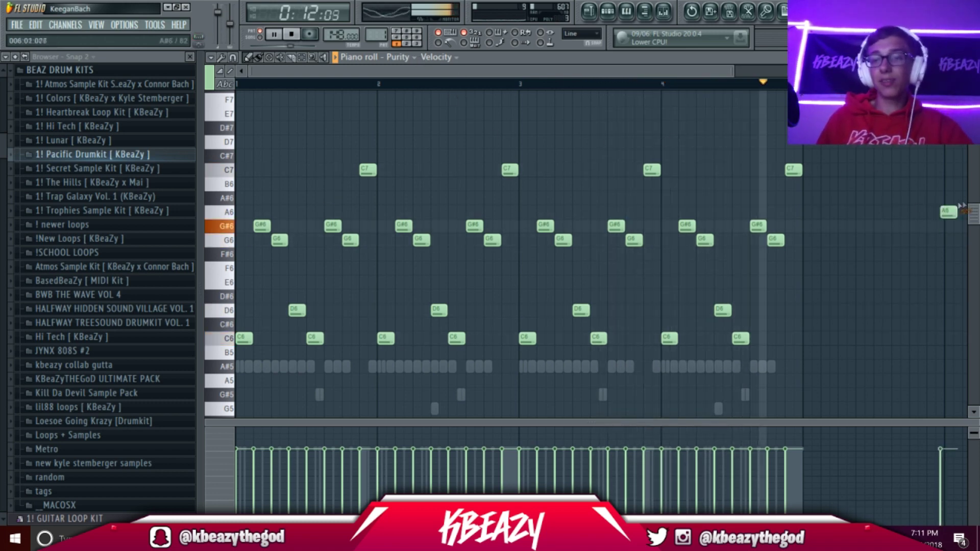
pyautogui.click(399, 57)
pyautogui.click(424, 173)
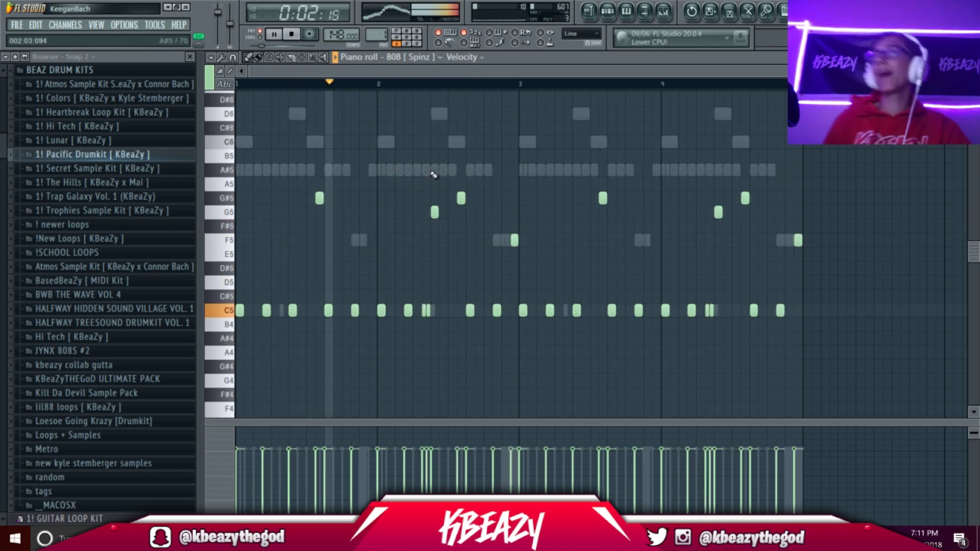
pyautogui.press('space')
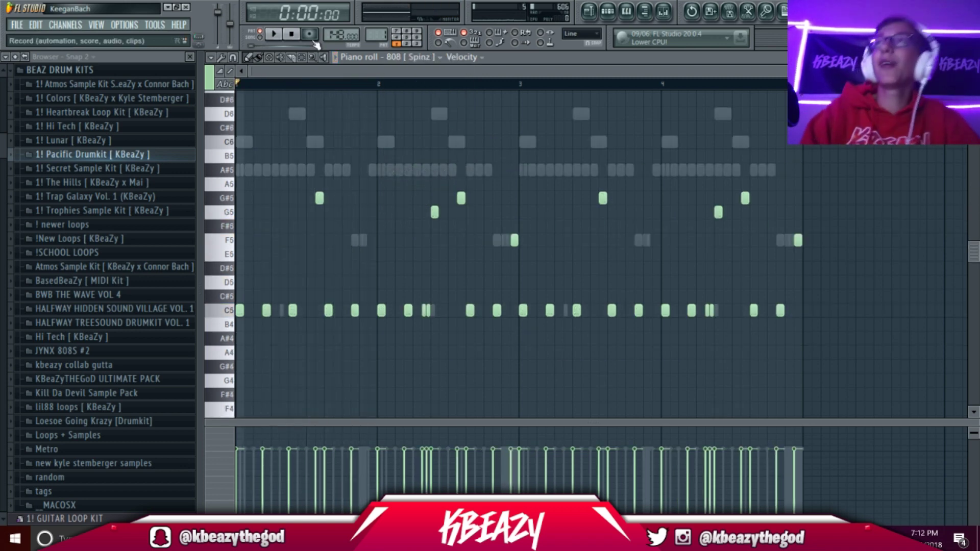